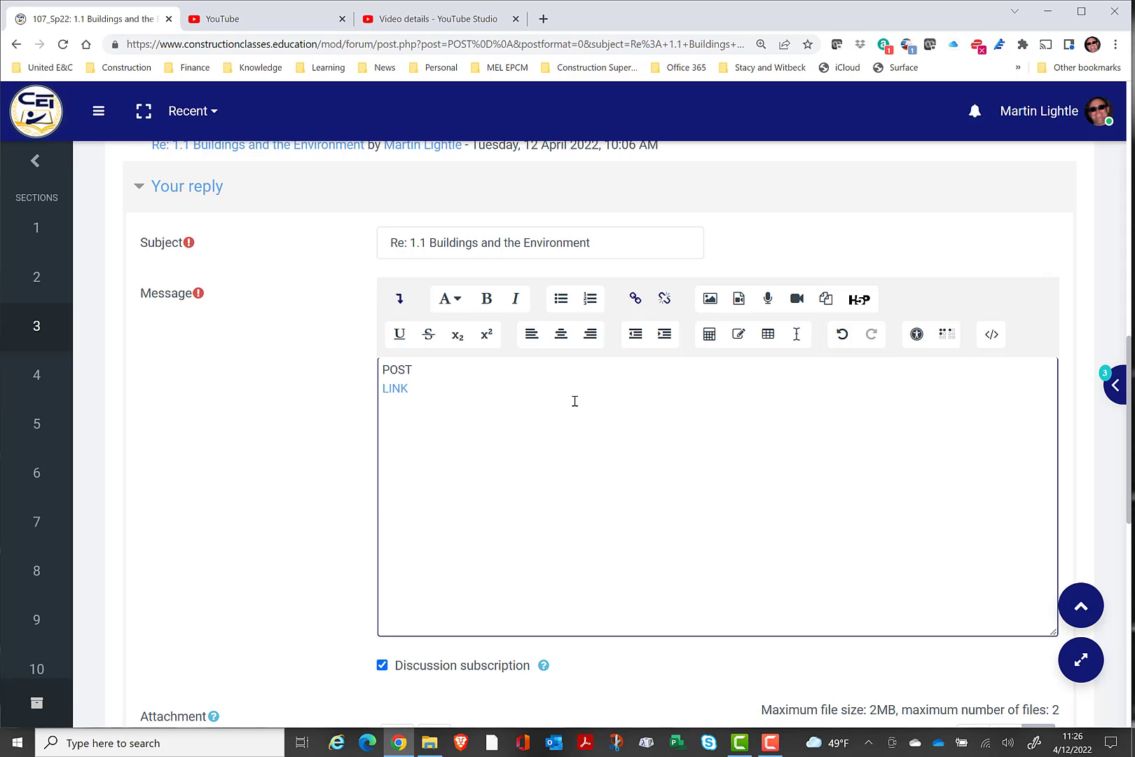
Begin an image upload on the line below LINK in the reply, choosing Aluminum Window Frame.jpg from the Construction Supervision folder
key(Return)
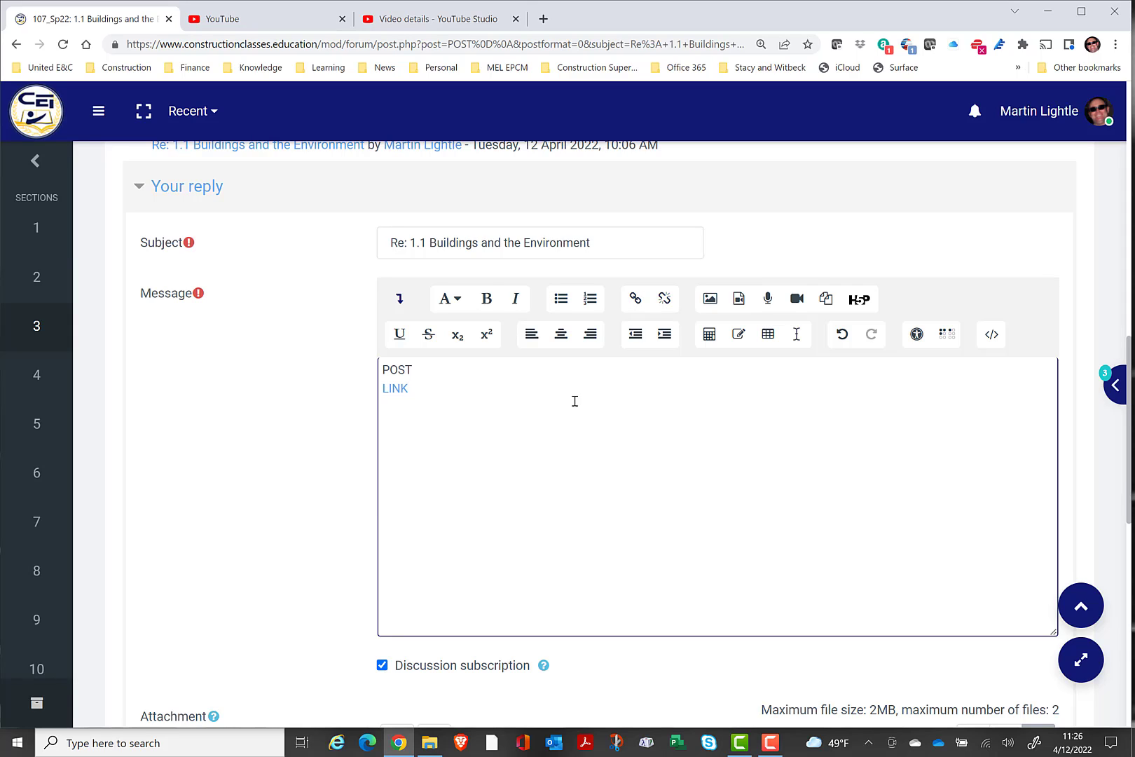
click(710, 300)
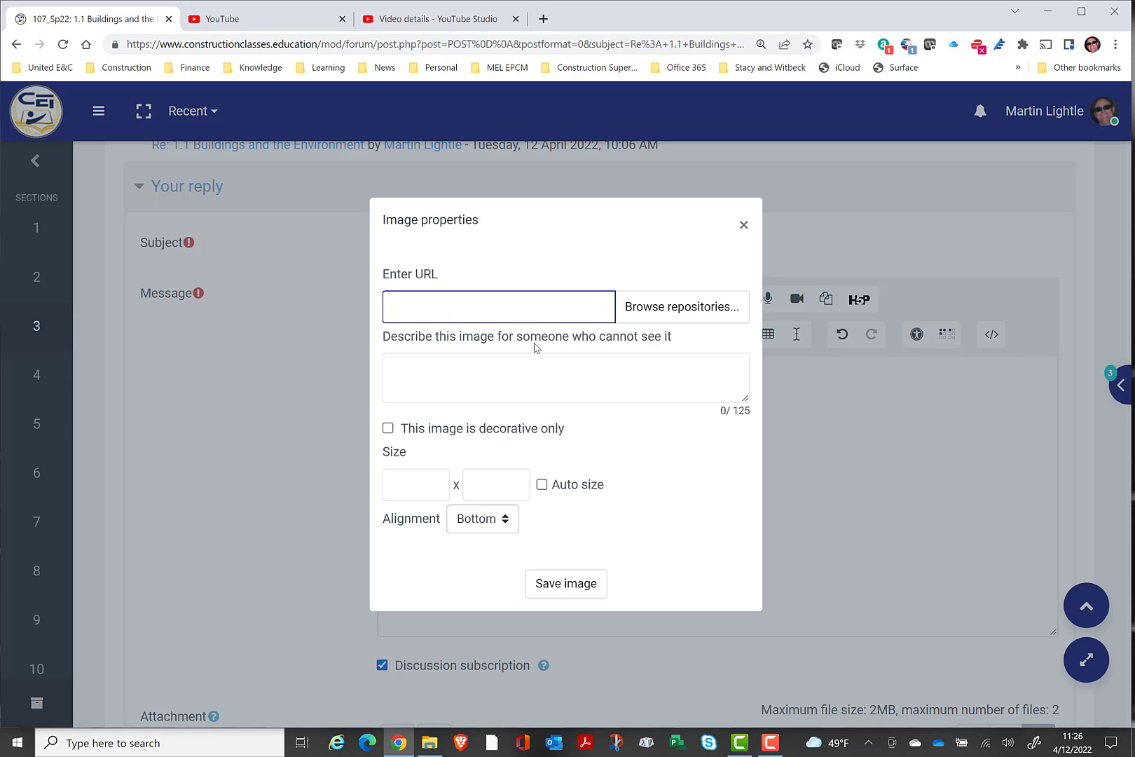
click(683, 309)
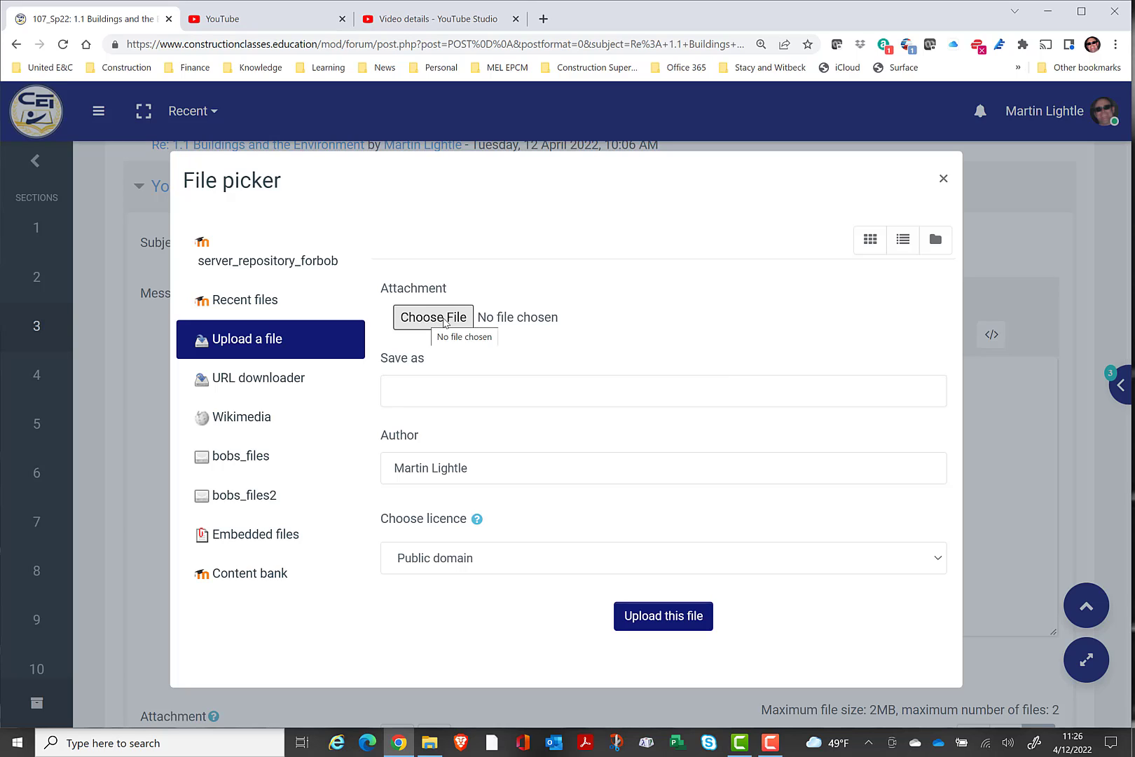
click(444, 321)
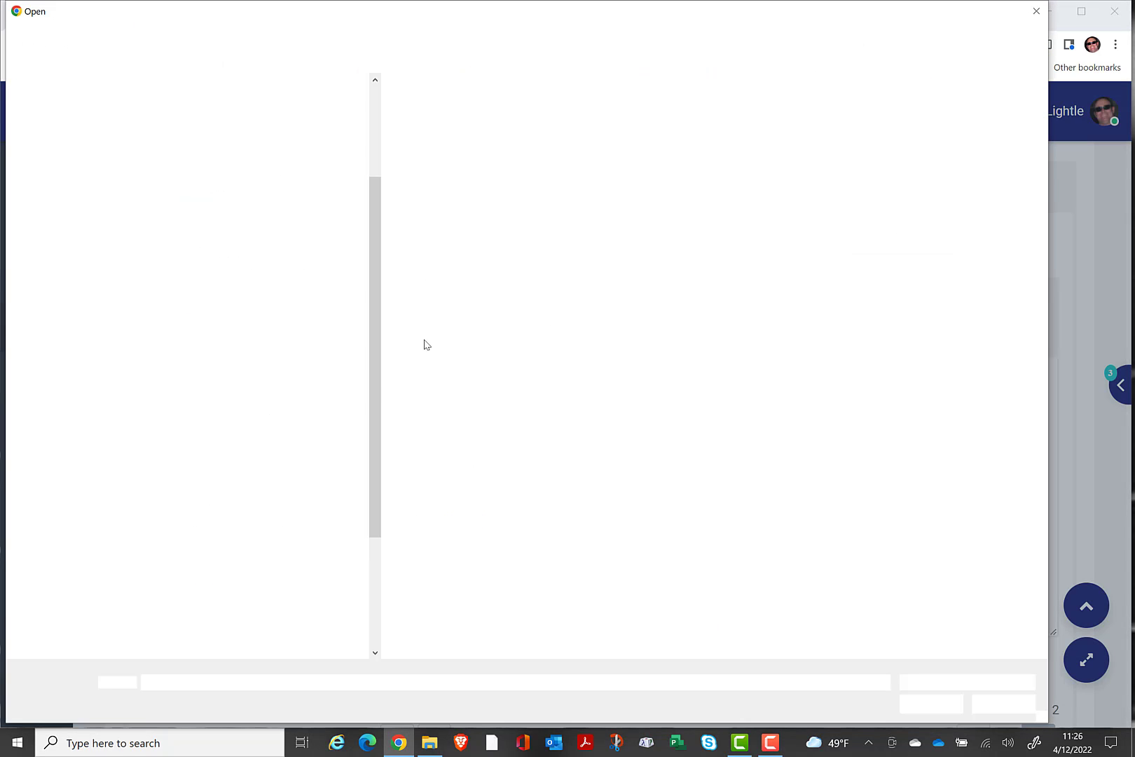
click(462, 245)
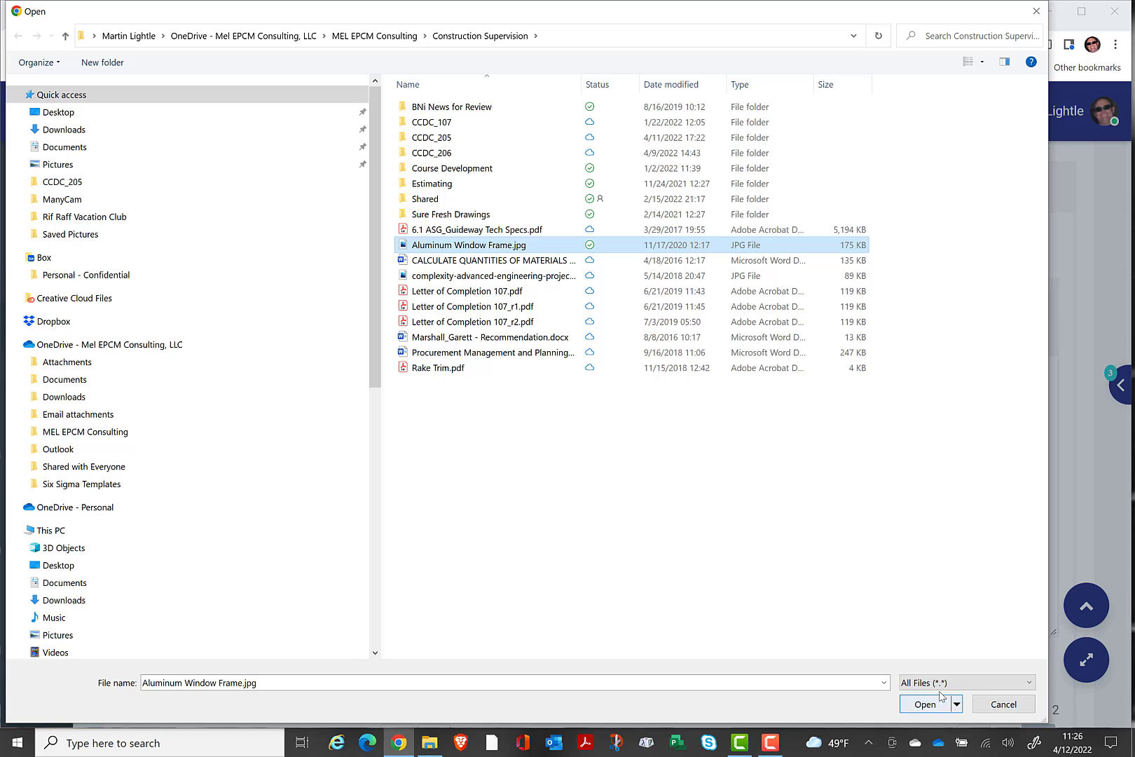
click(936, 705)
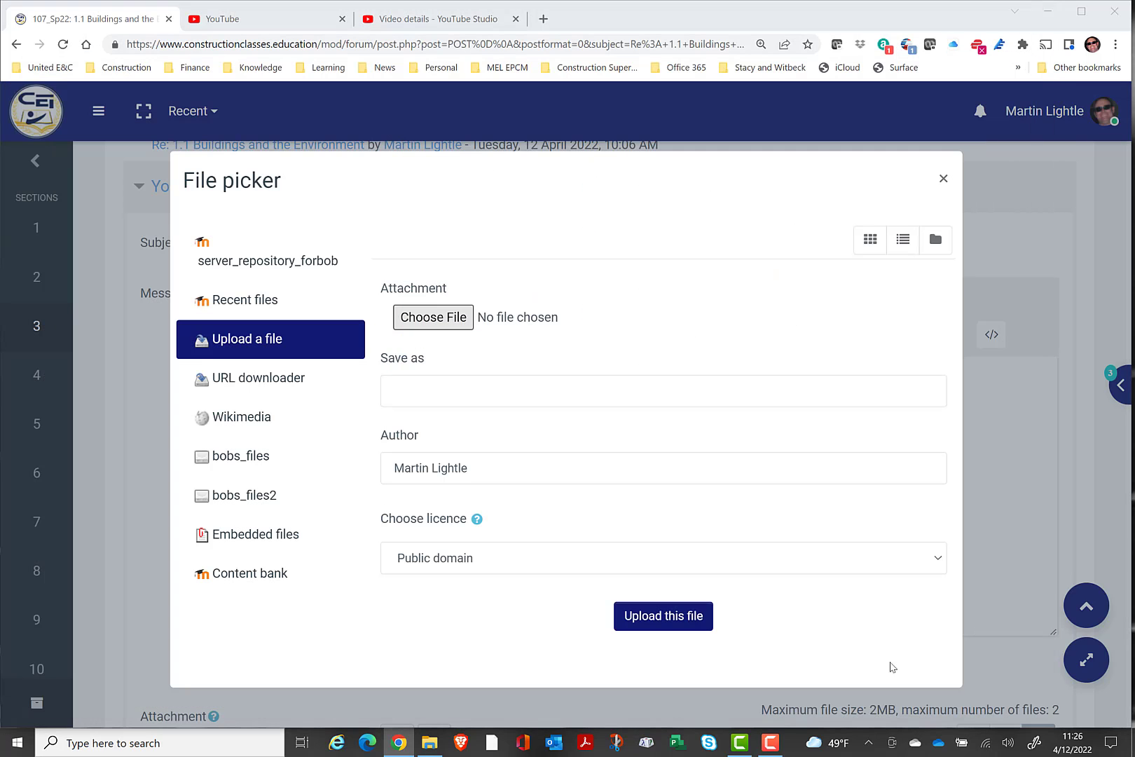
Upload the chosen image under the name Window Frame with the author set to Public and the Public domain licence
click(431, 393)
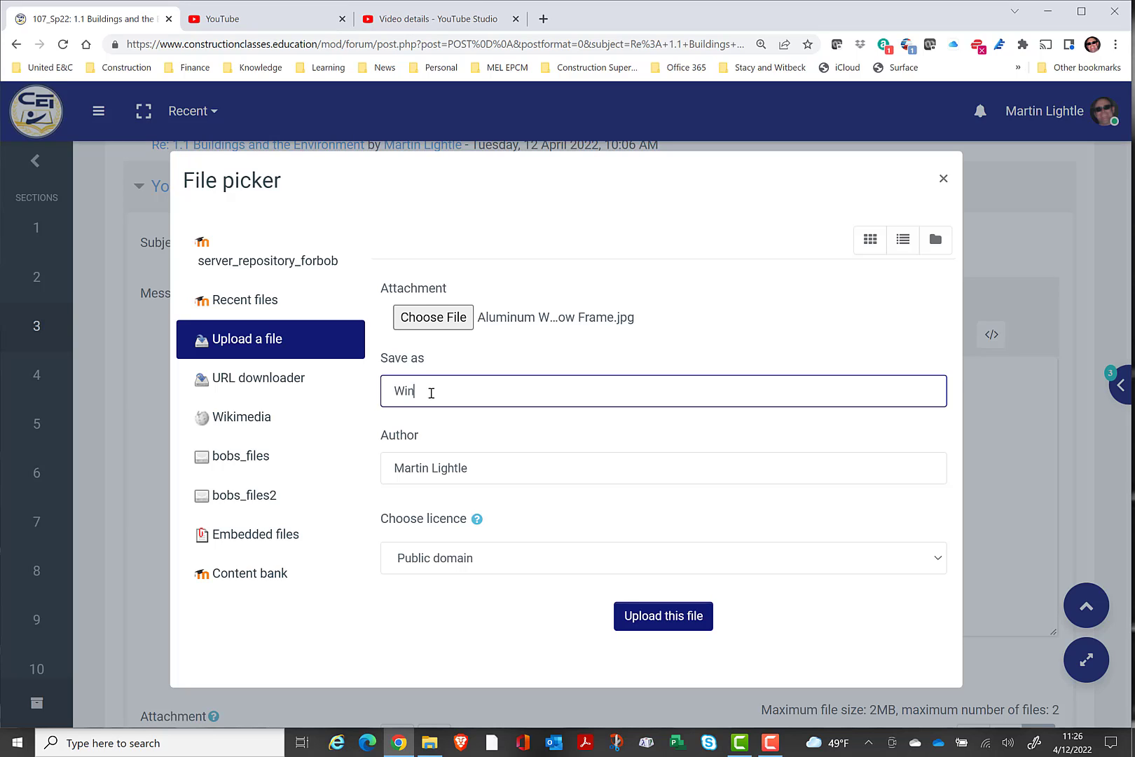
text(Window Frame)
click(496, 466)
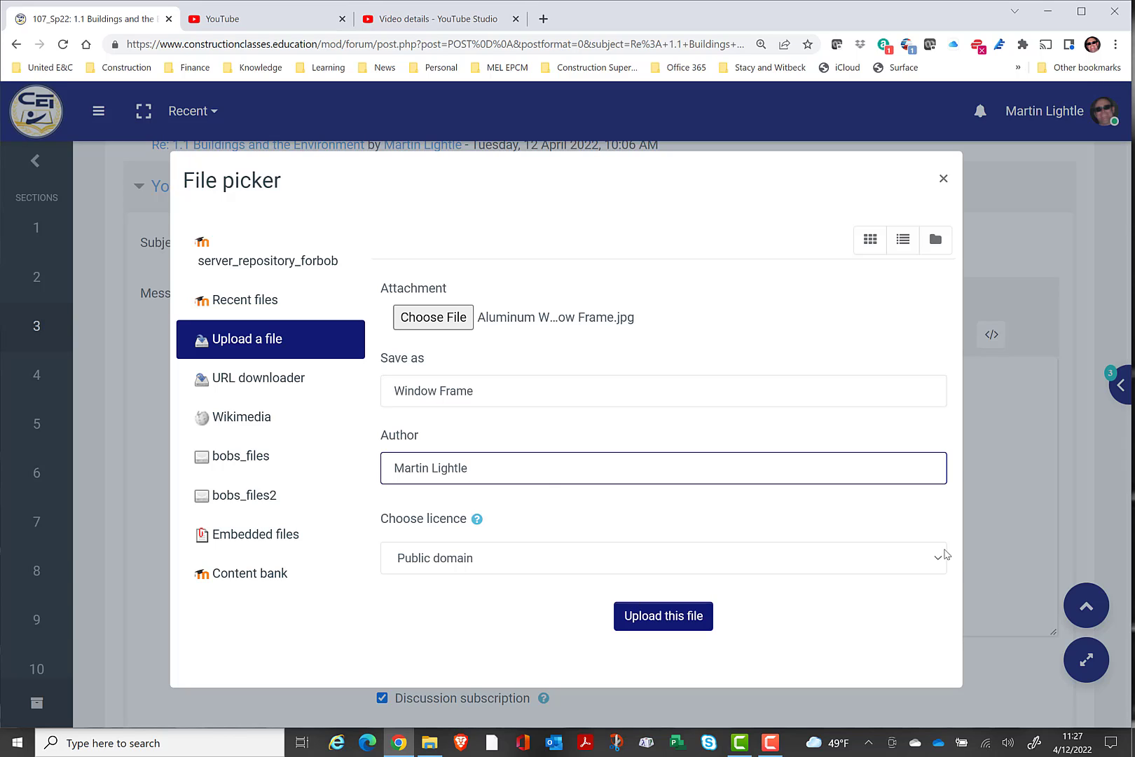
click(940, 562)
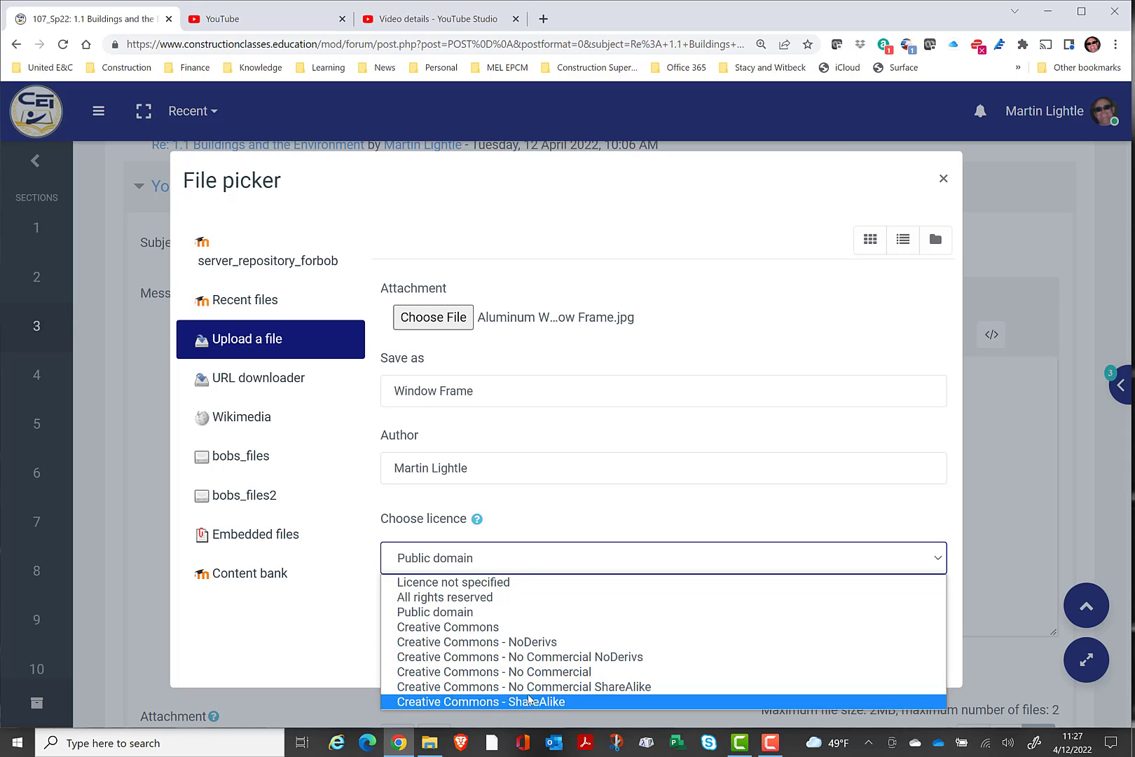
click(512, 566)
click(501, 469)
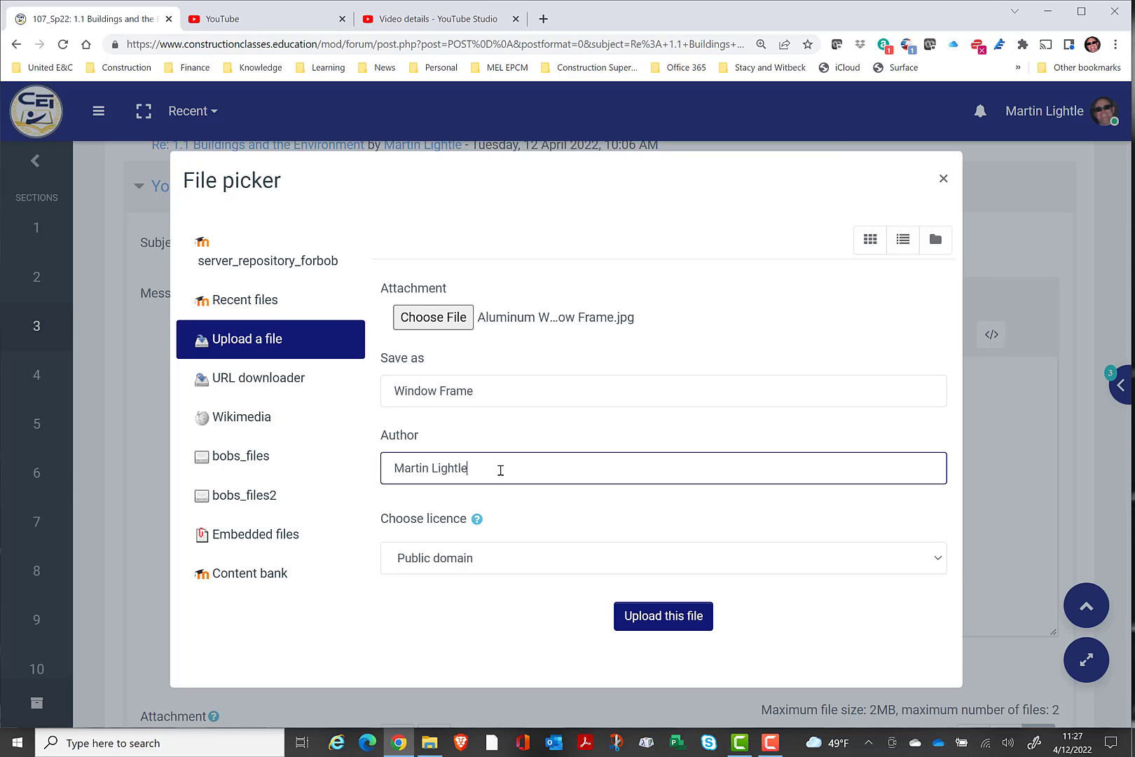
drag(515, 471, 376, 473)
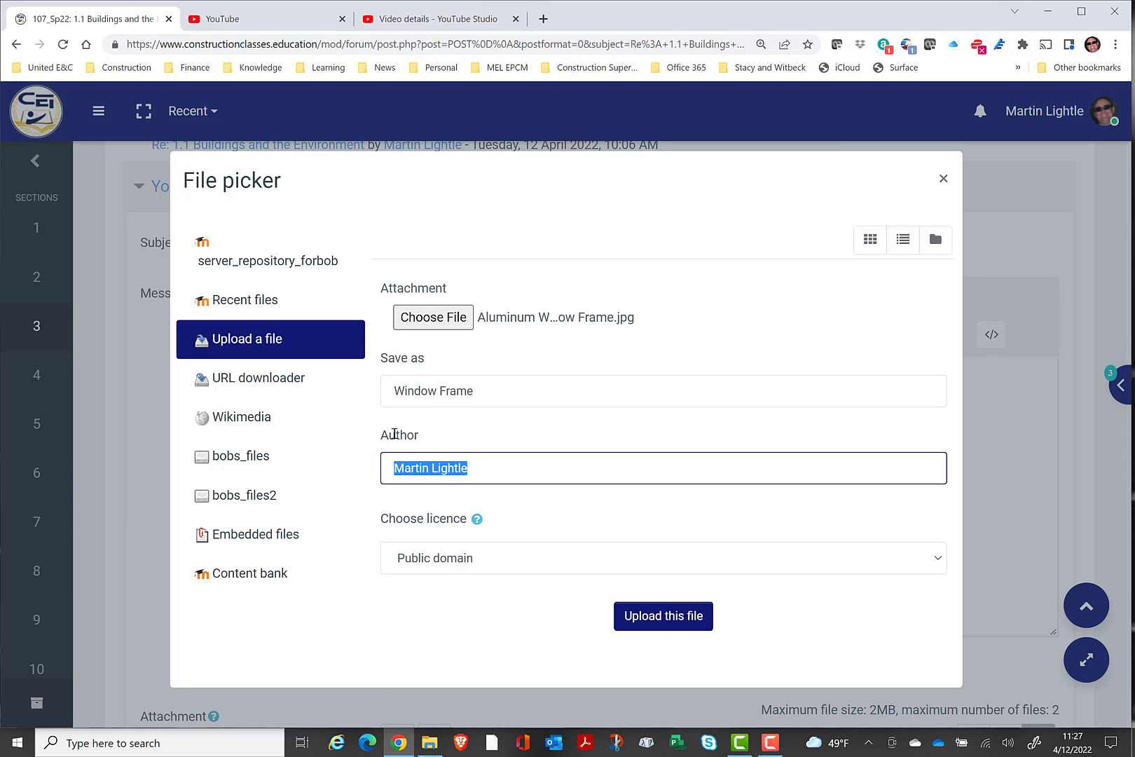
text(Public)
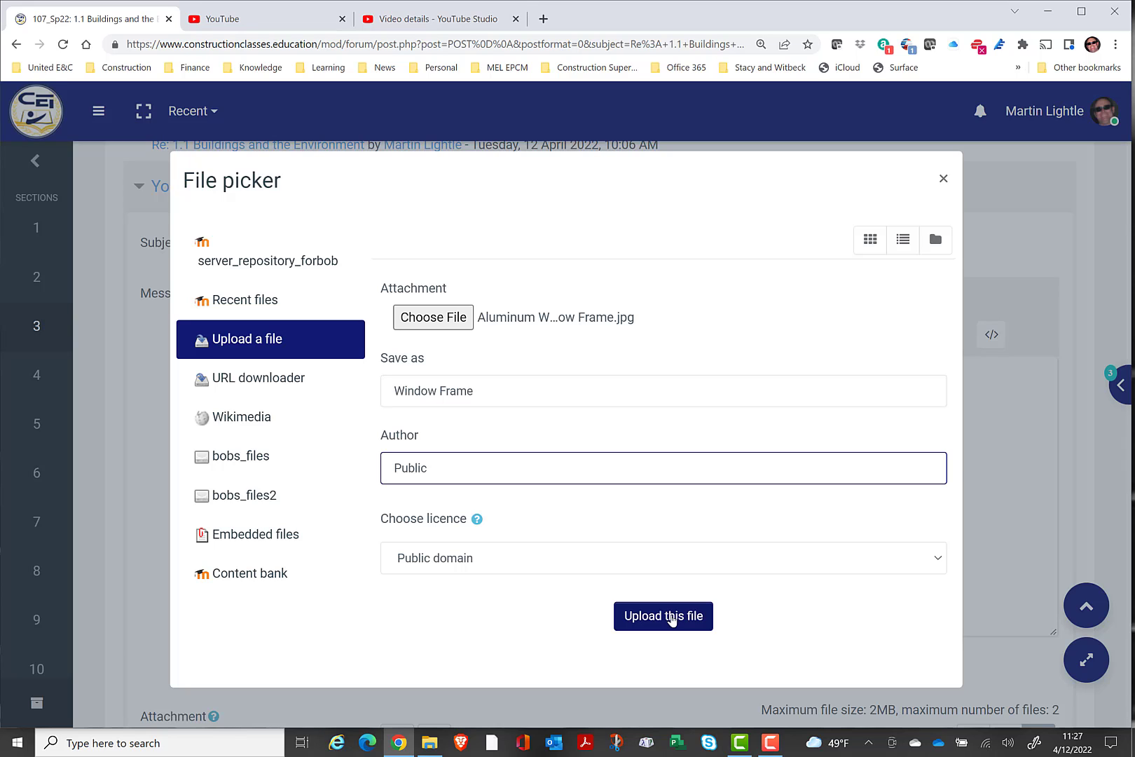
click(671, 618)
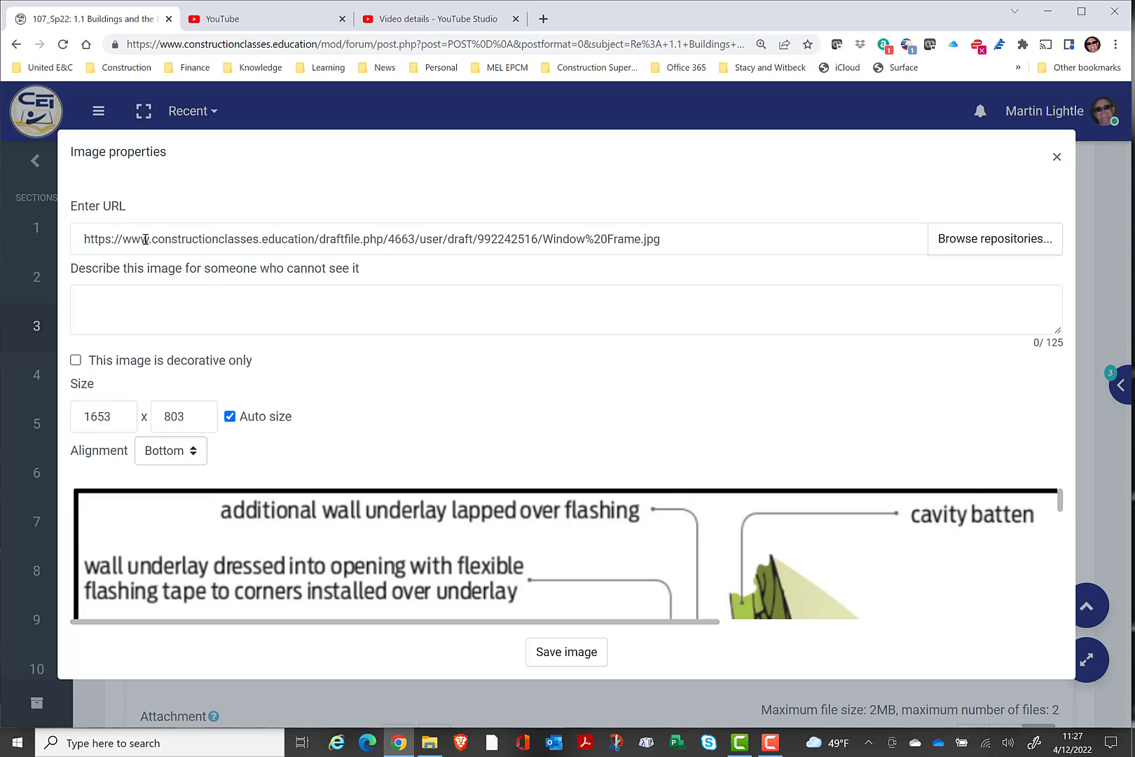
Describe the image as Window Frame, set its width to 450 with automatic sizing, and save it into the message
click(149, 309)
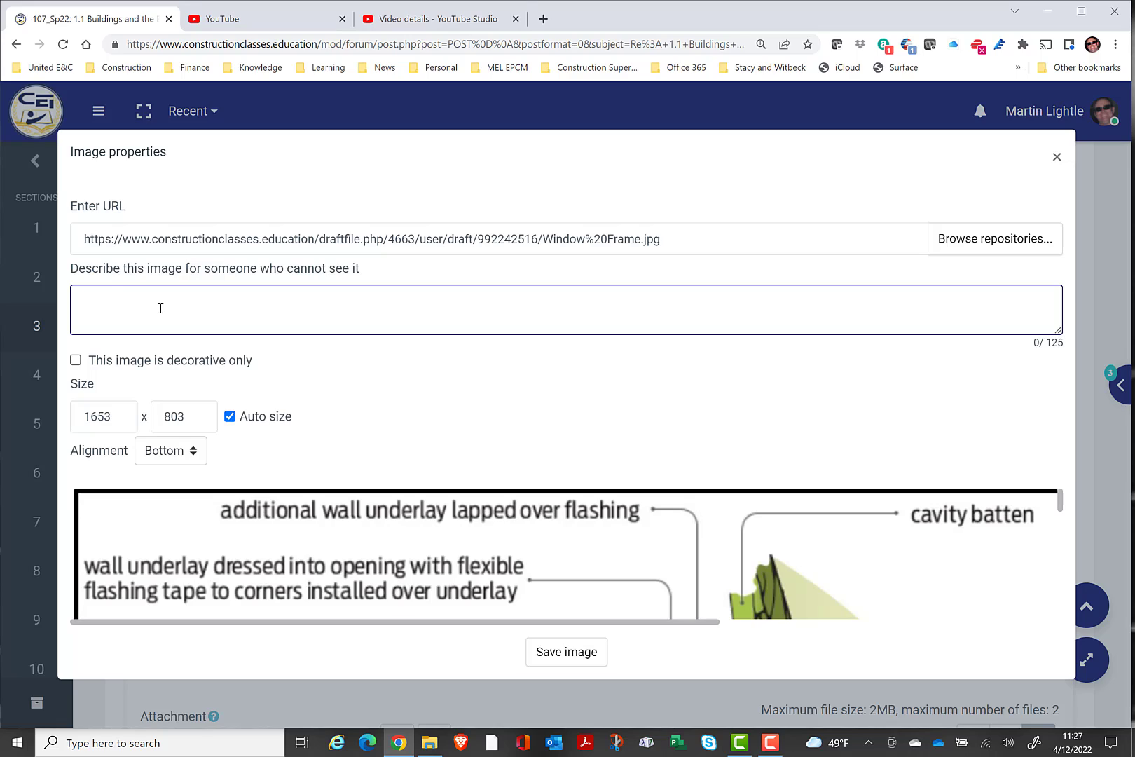
text(Window Frame)
click(126, 417)
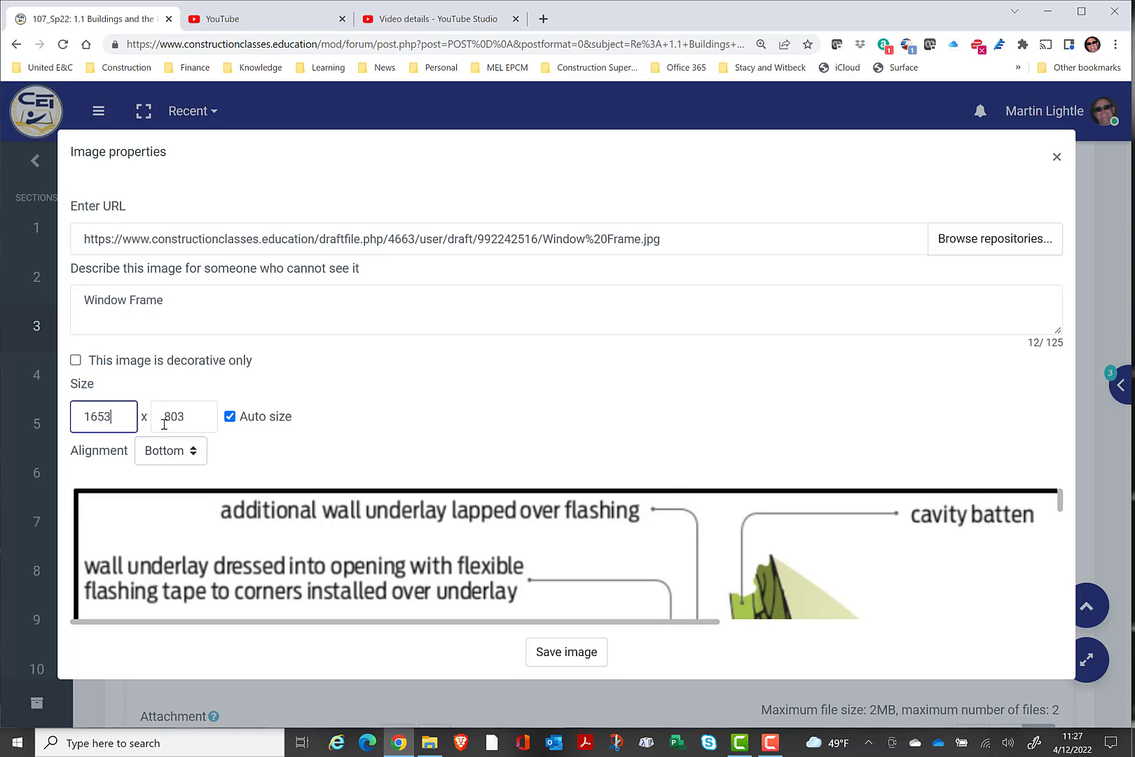
double_click(110, 417)
text(450)
key(Tab)
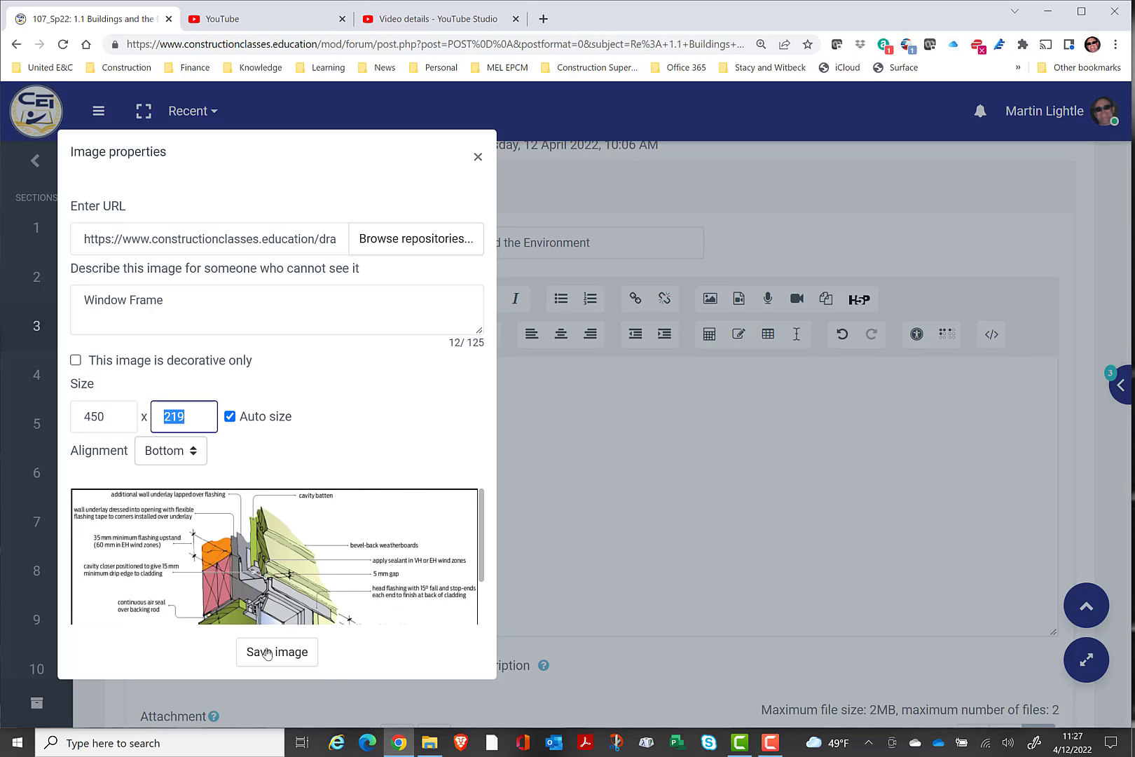
scroll(387, 575, down, 2)
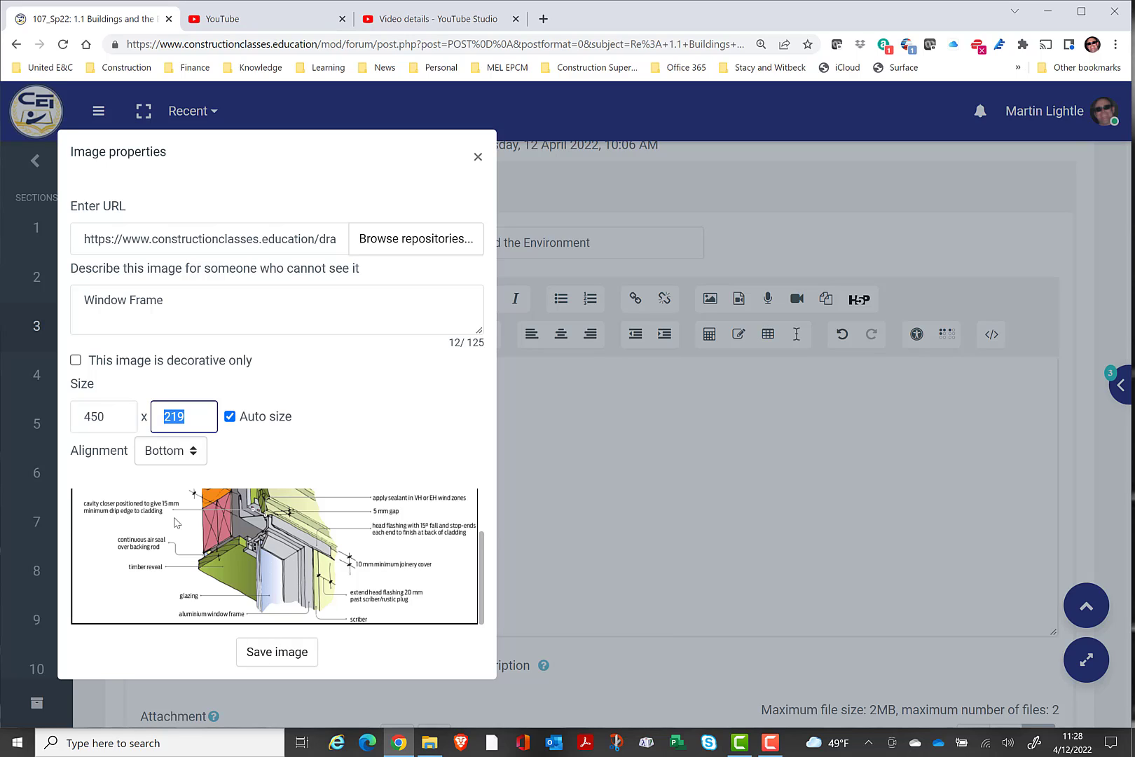
click(281, 656)
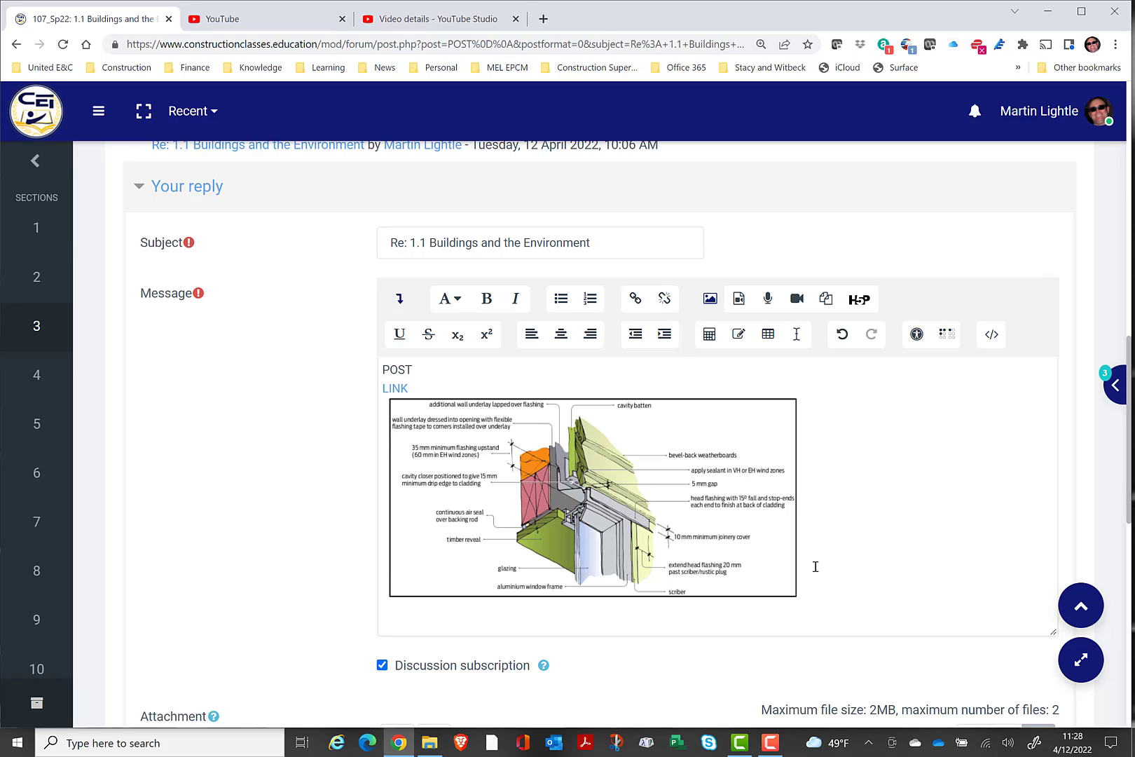
Add two new lines after the image and open the media insertion for a video source URL
click(816, 568)
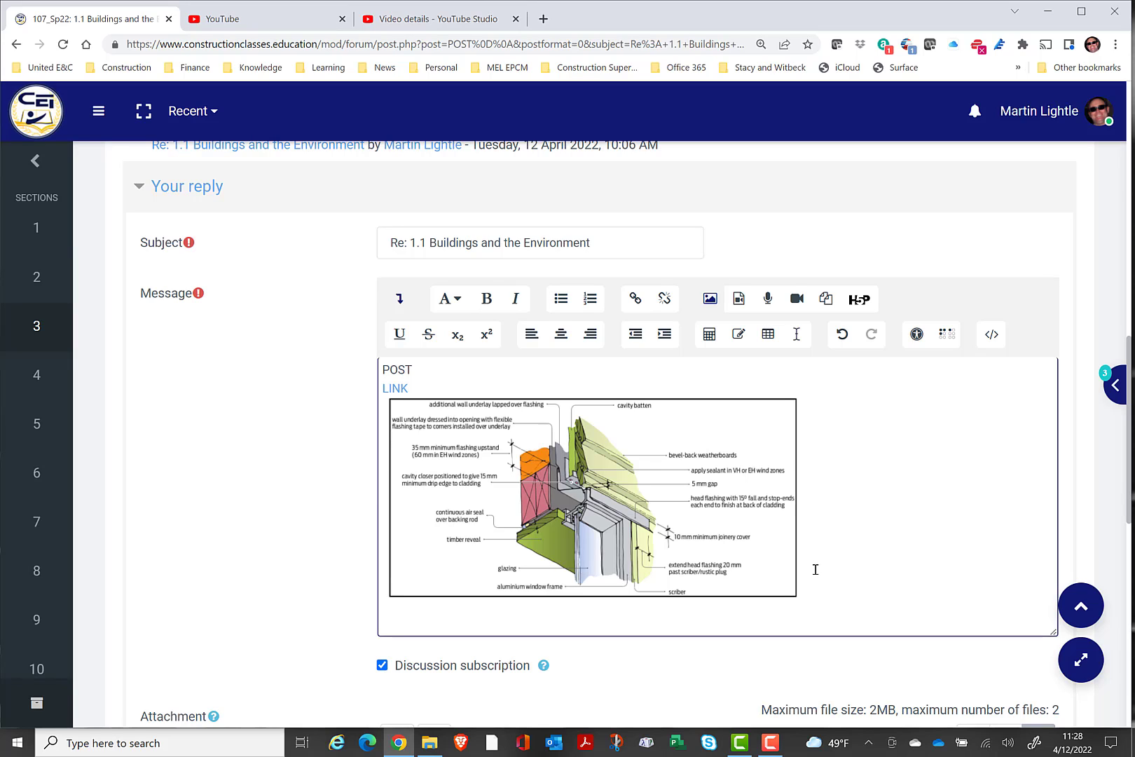
key(Return)
key(Return)
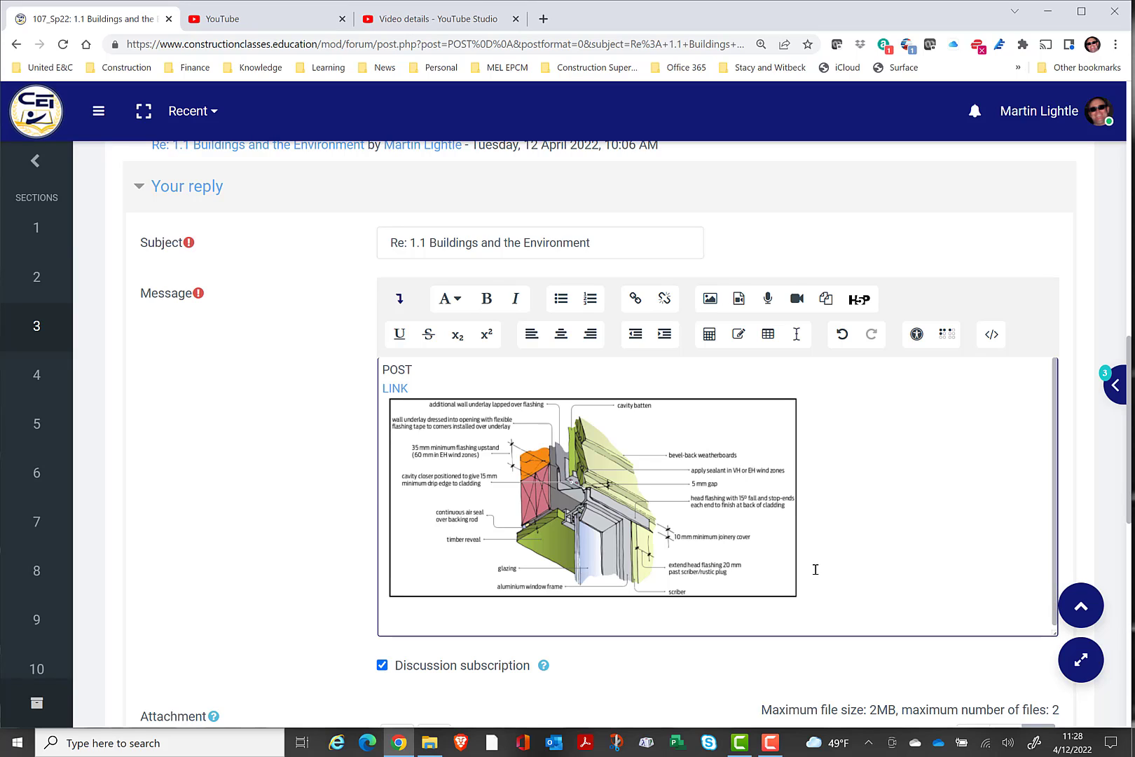
click(738, 300)
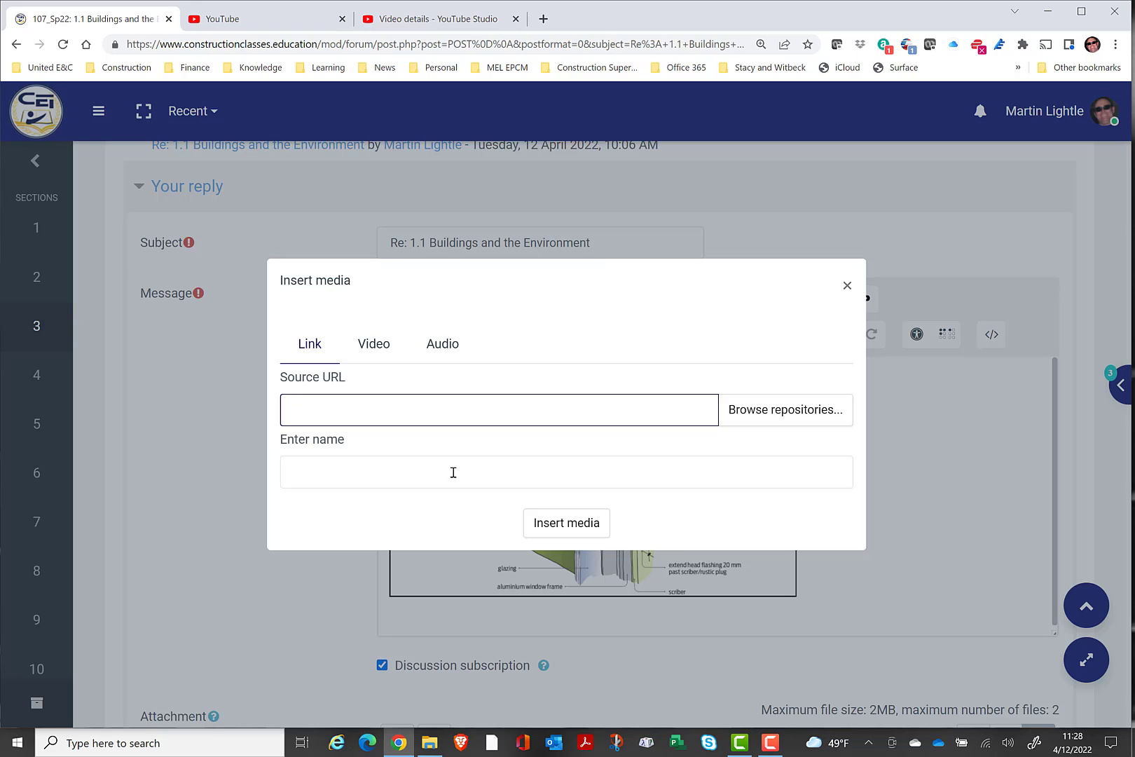
click(373, 344)
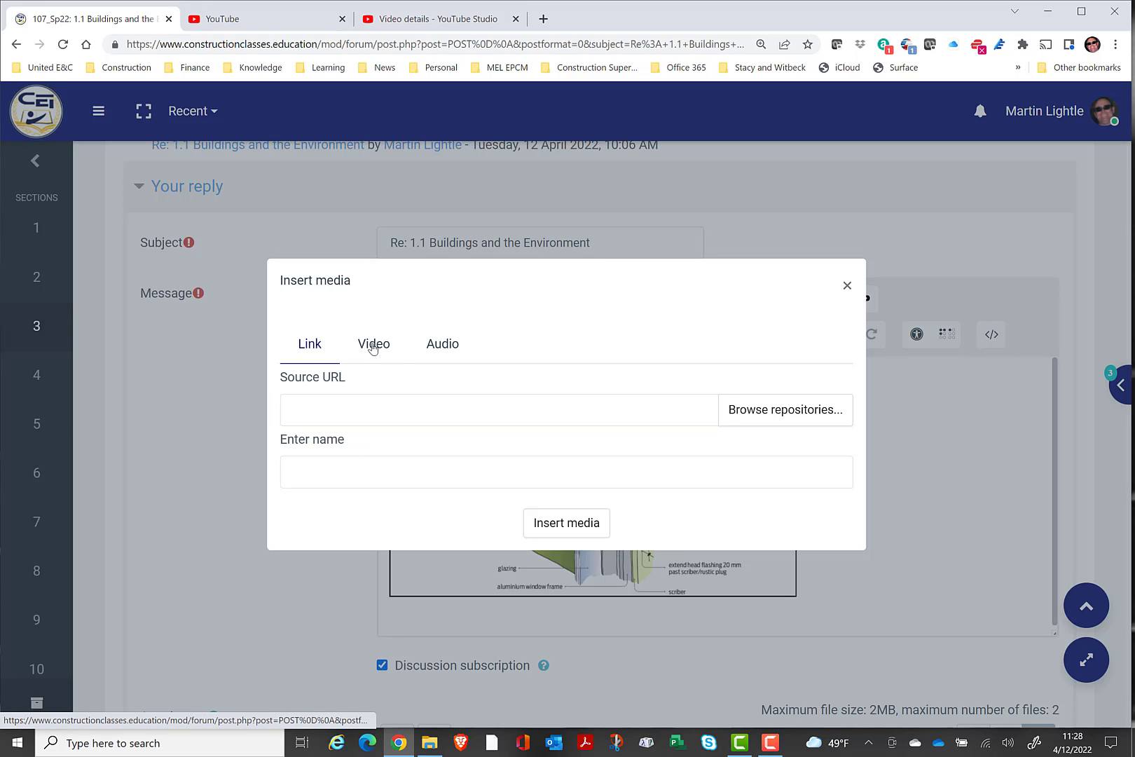
click(315, 403)
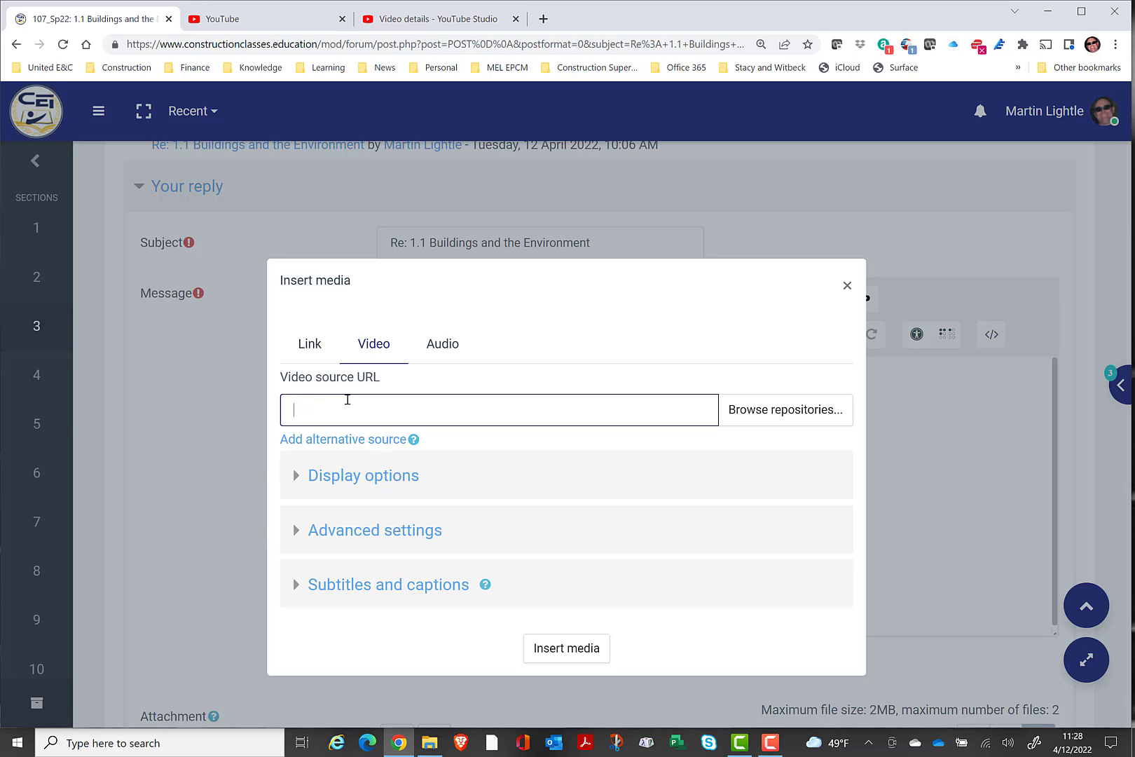
Copy the link of the Attaching Files video from YouTube Studio and insert it as a video in the forum reply
click(465, 24)
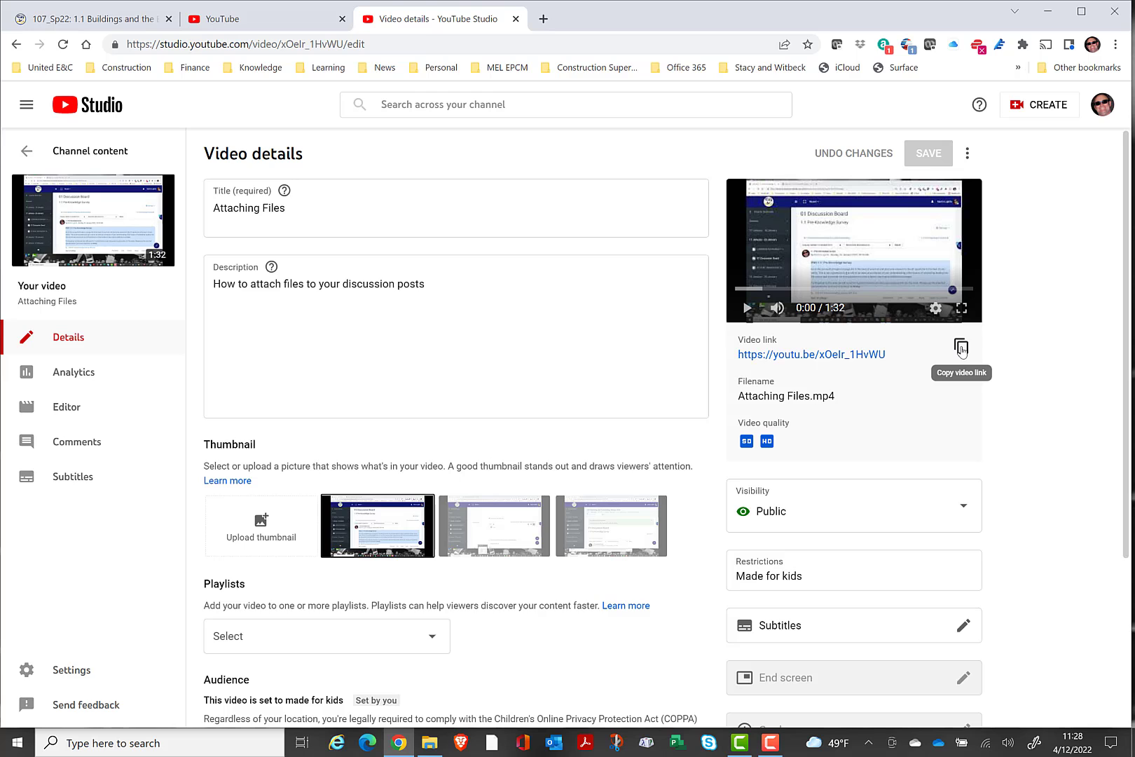
click(962, 351)
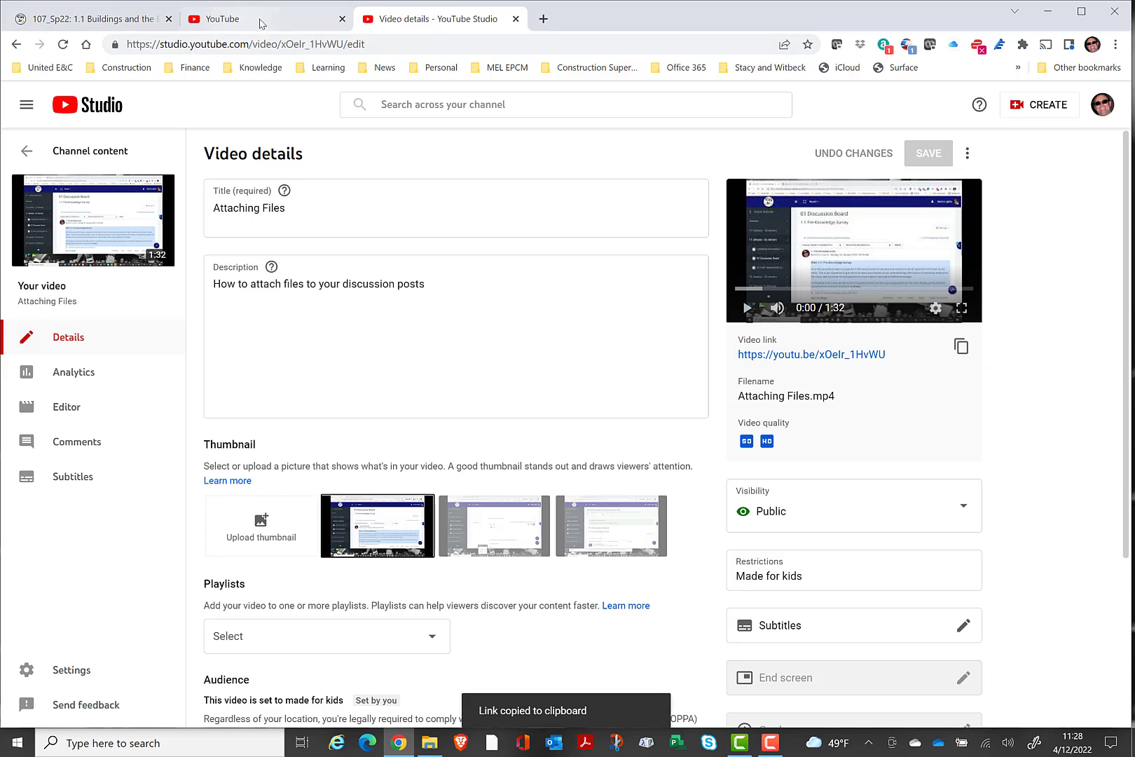
click(88, 22)
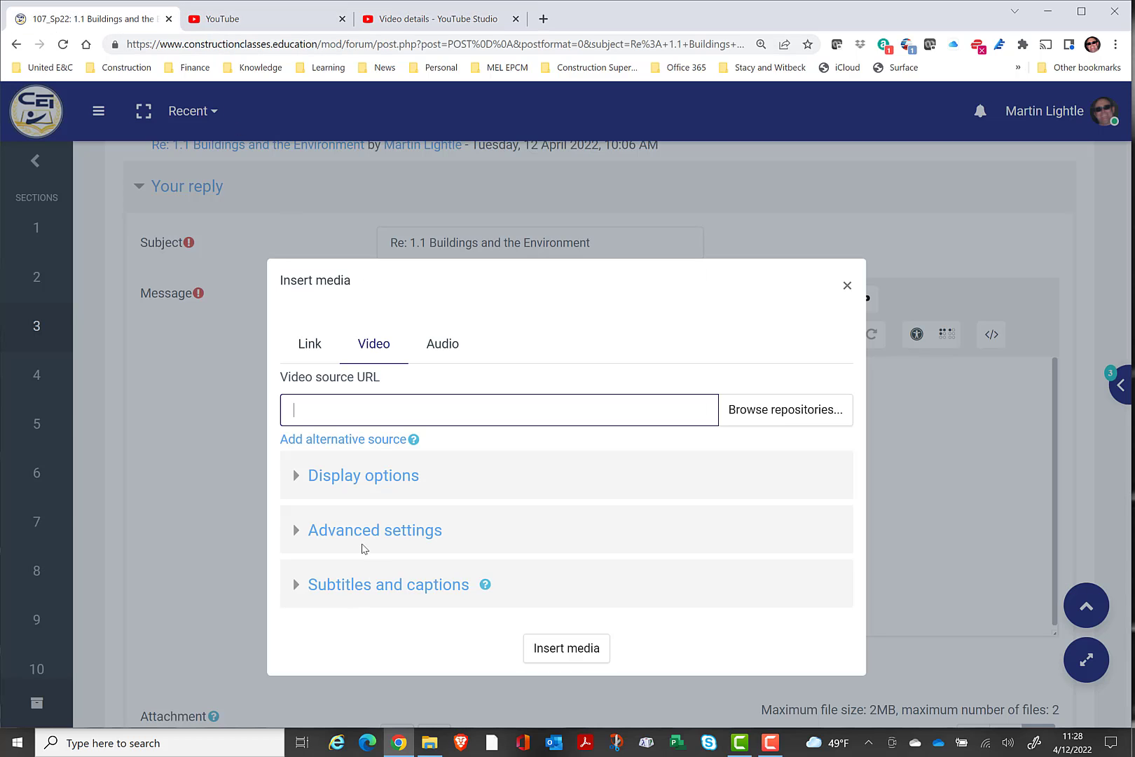
key(ctrl+v)
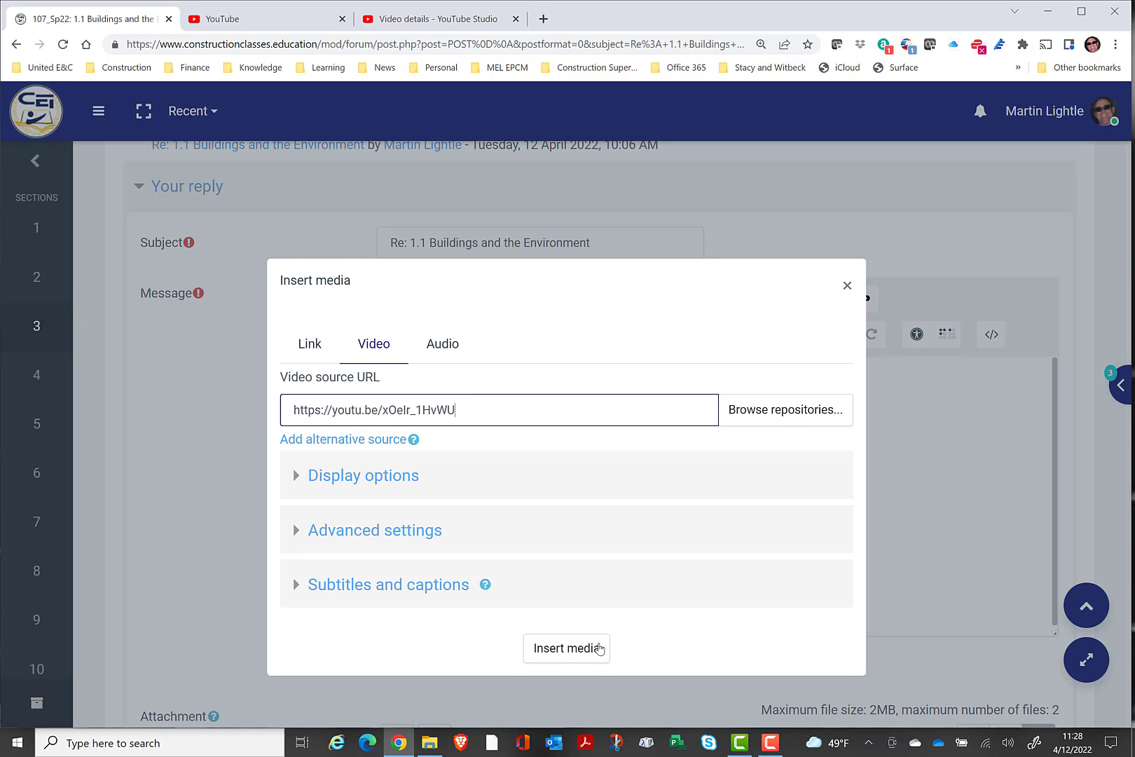
click(572, 648)
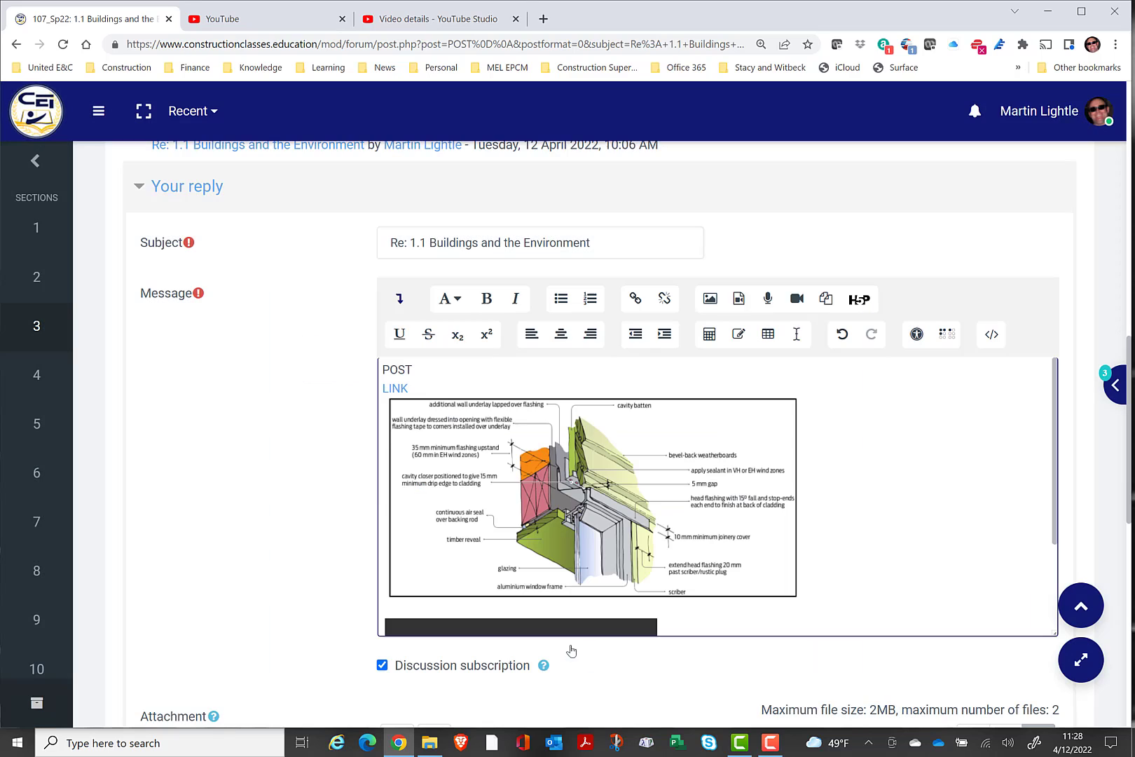
Attach the recent file 206 W1 Pre-Knowledge Survey WS.xlsx from File Explorer to the forum reply
scroll(620, 590, down, 2)
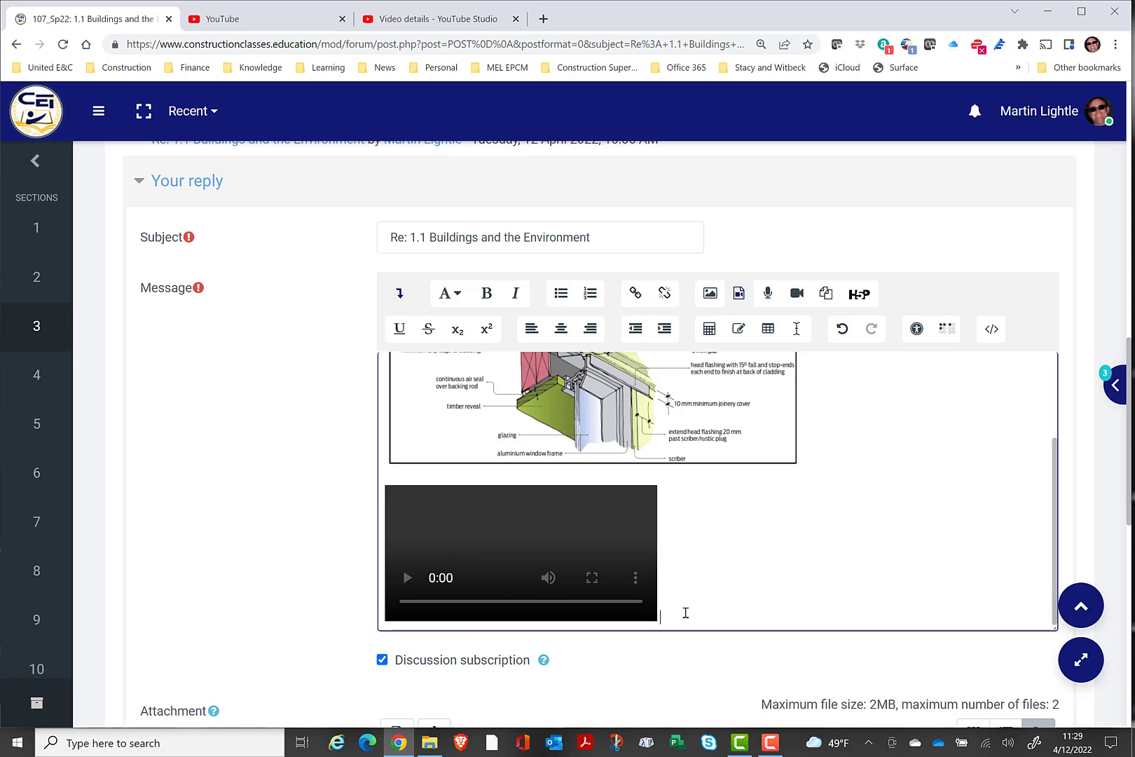
scroll(694, 595, up, 2)
scroll(696, 596, down, 2)
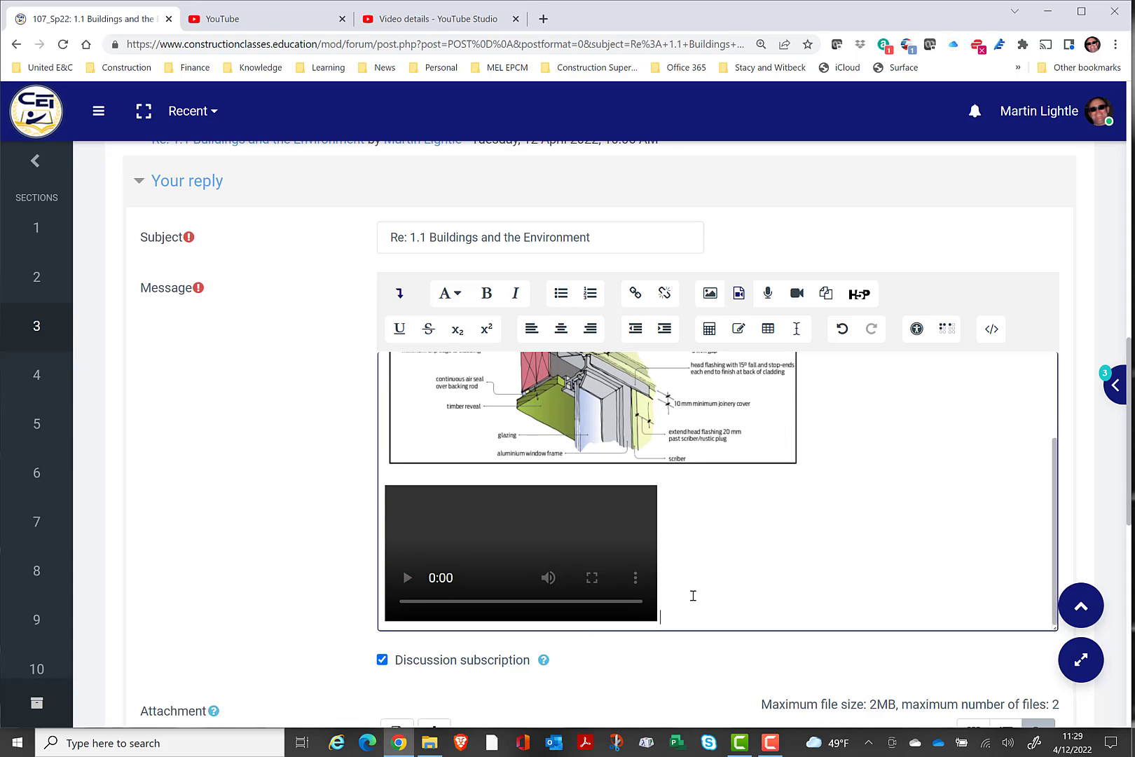
scroll(693, 596, down, 1)
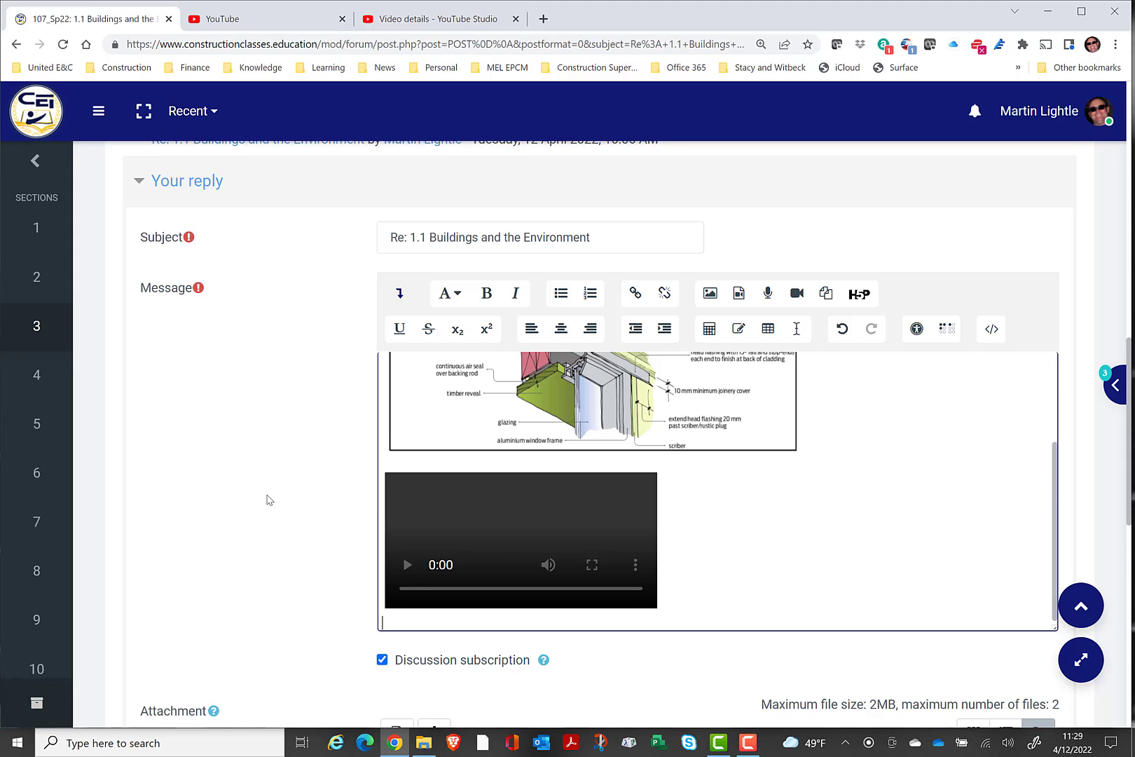
scroll(269, 500, down, 2)
scroll(292, 486, up, 2)
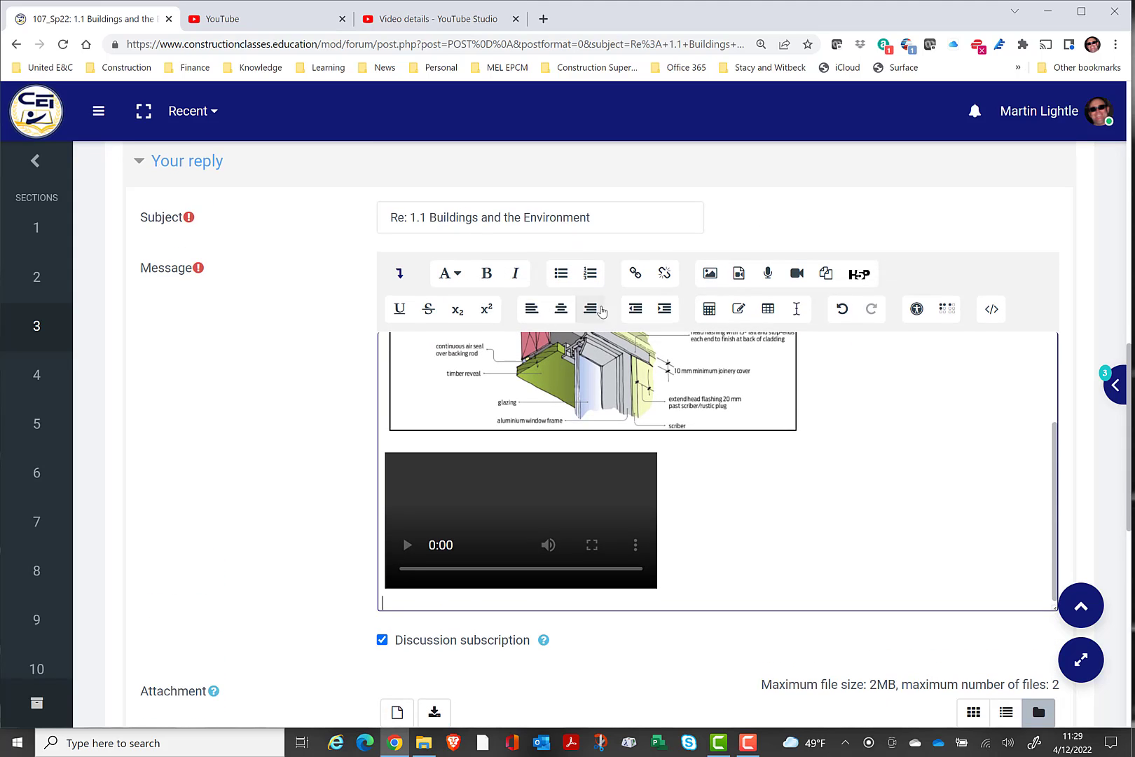
scroll(352, 635, down, 2)
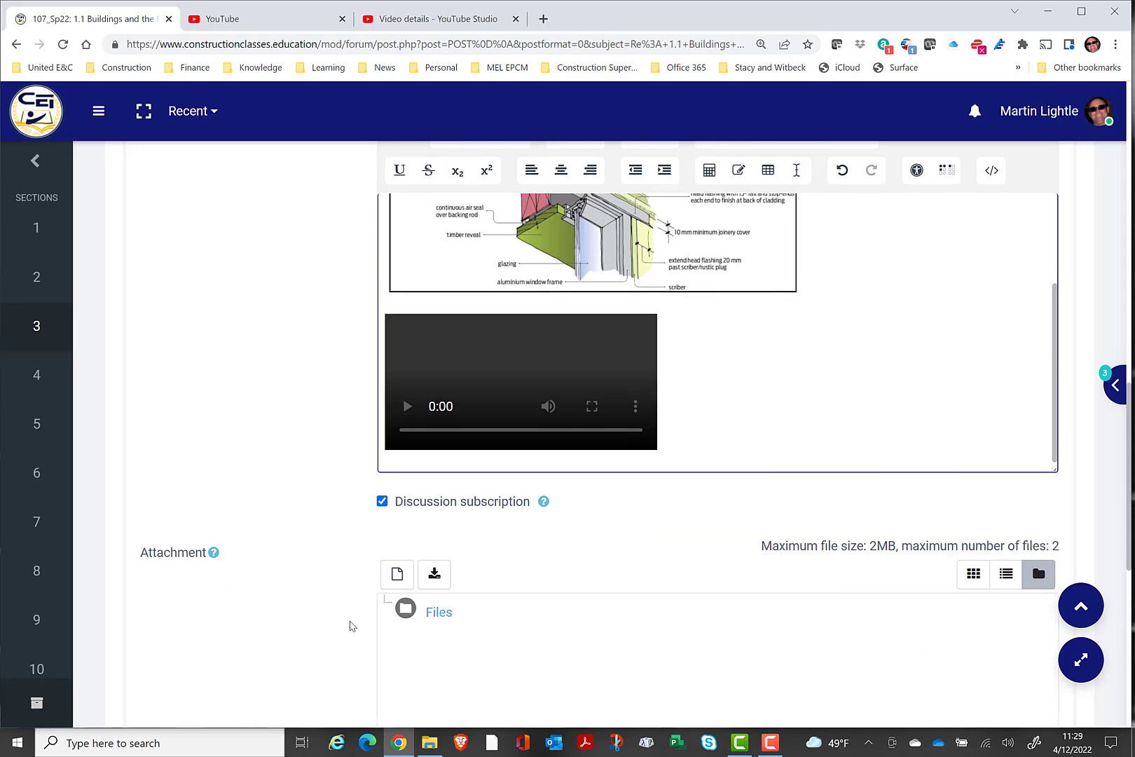
scroll(351, 624, down, 3)
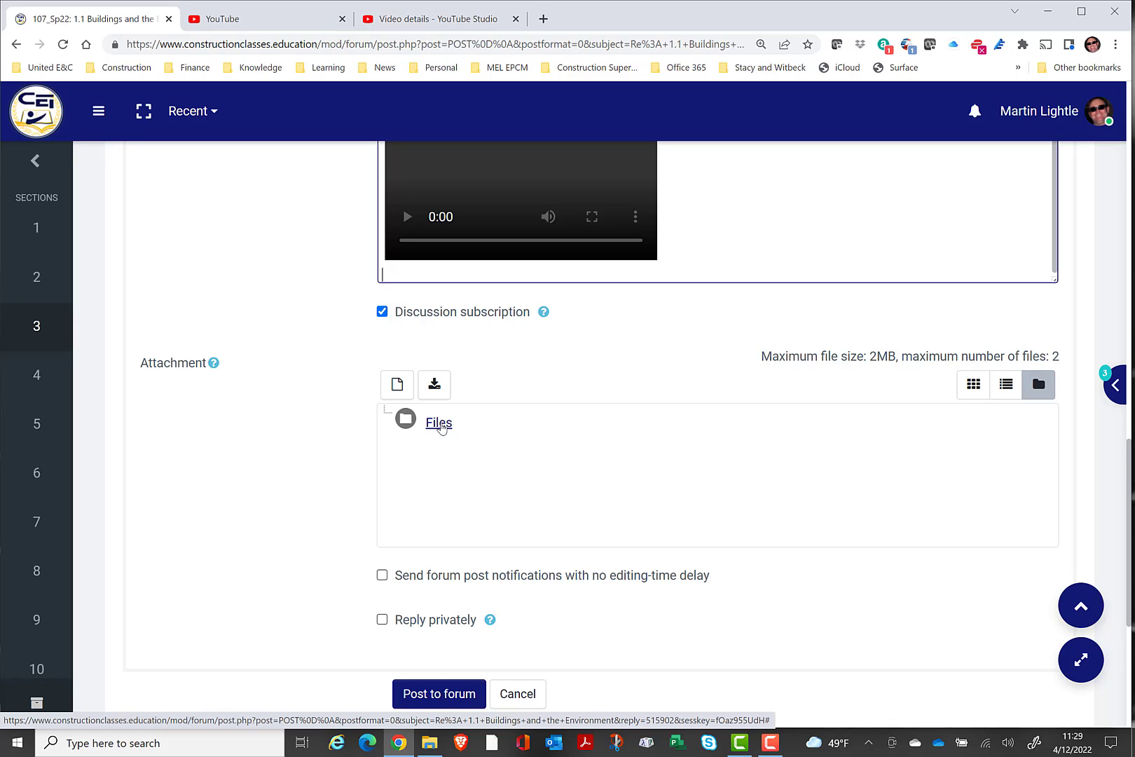
click(430, 744)
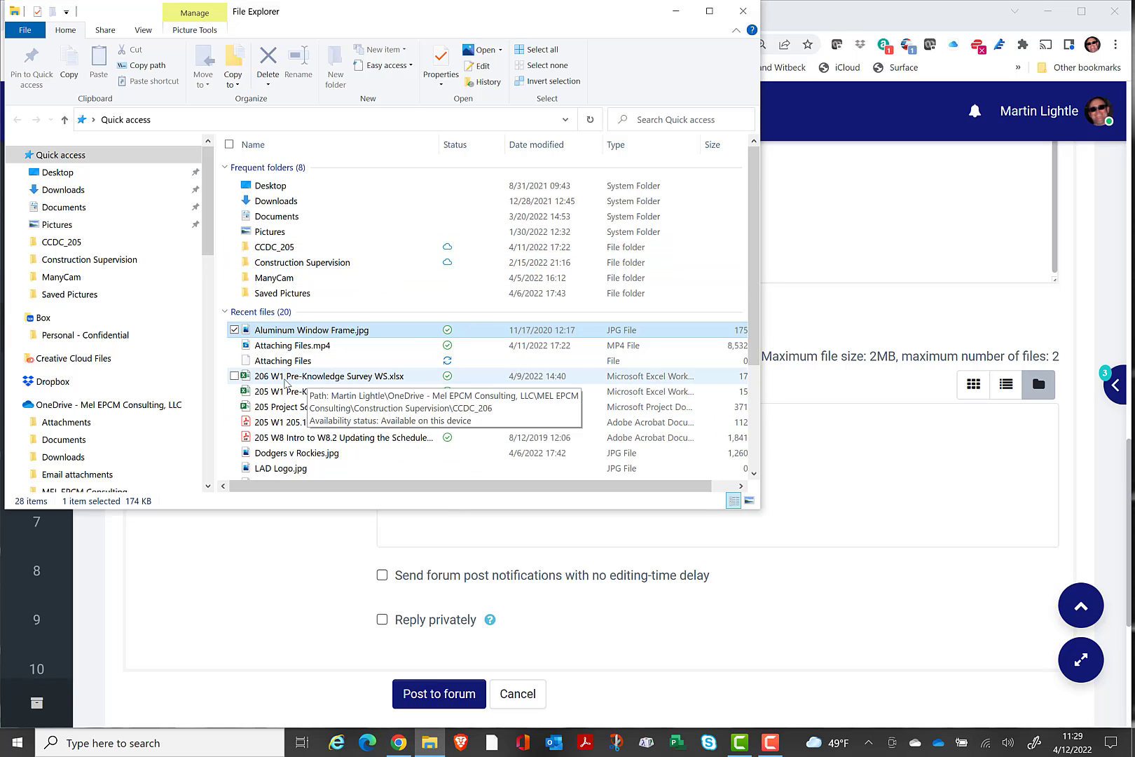
drag(247, 377, 964, 485)
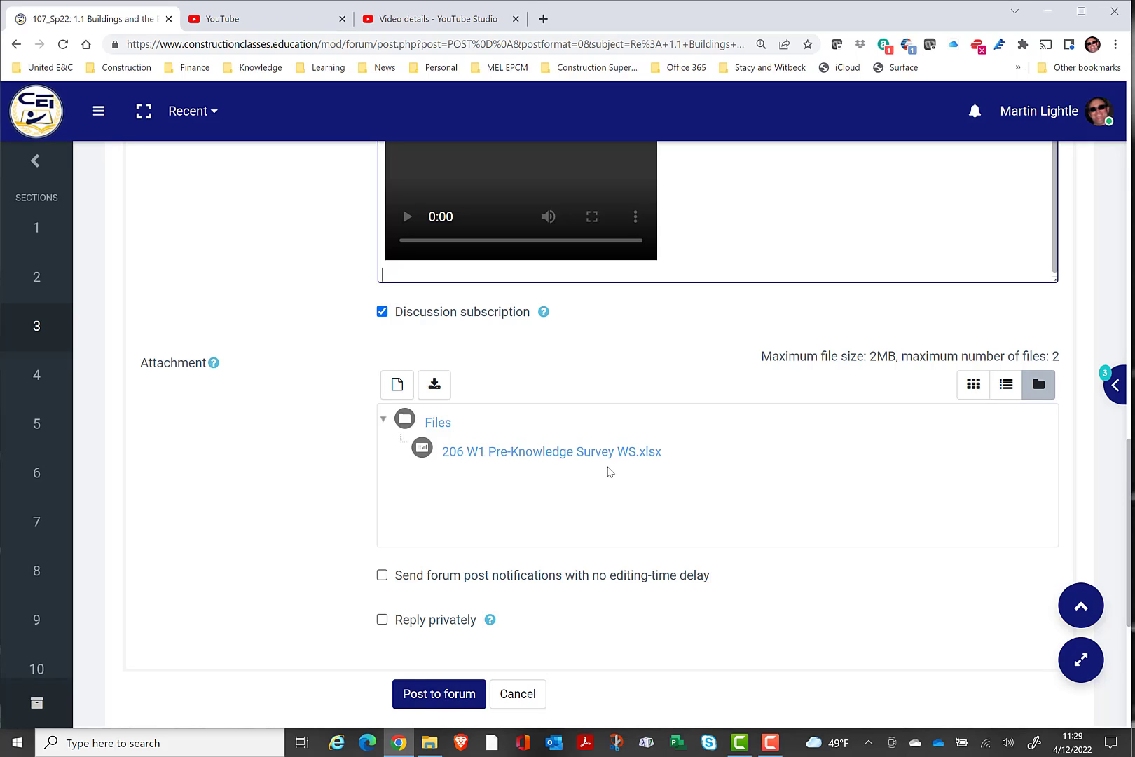
Review the reply's message and attachment, and post it to the forum
scroll(608, 471, up, 5)
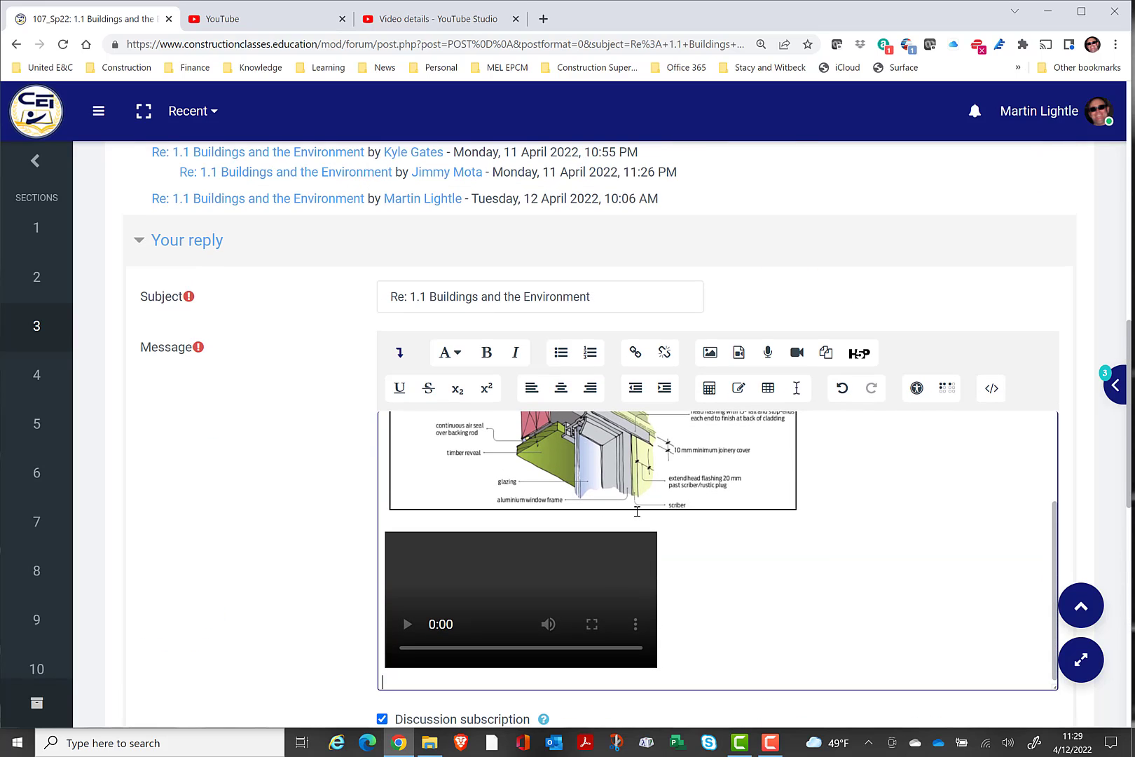
scroll(729, 597, down, 1)
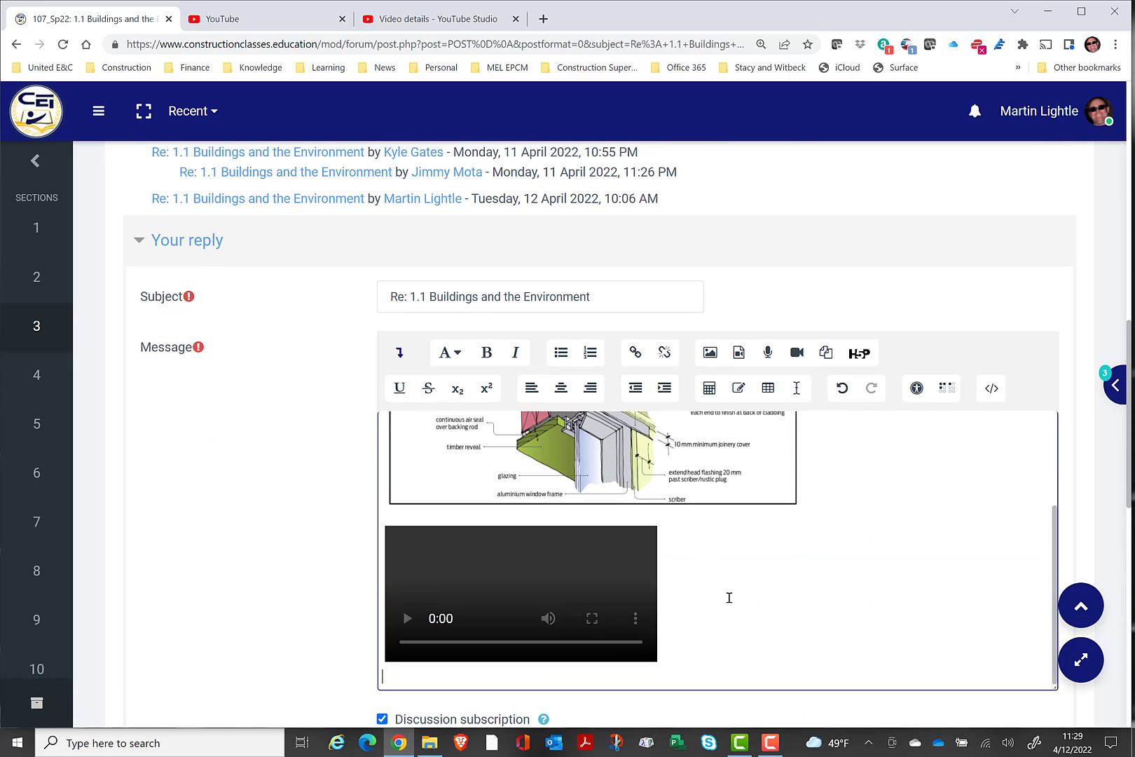
scroll(316, 569, down, 9)
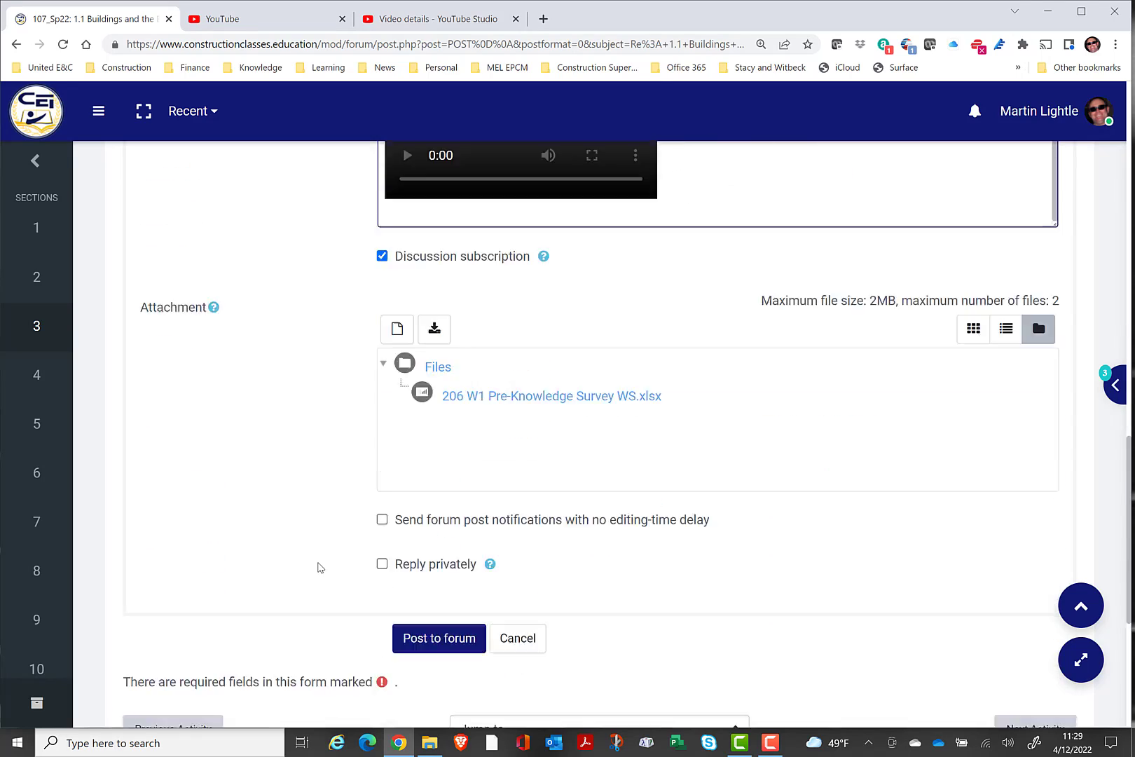
scroll(309, 521, up, 3)
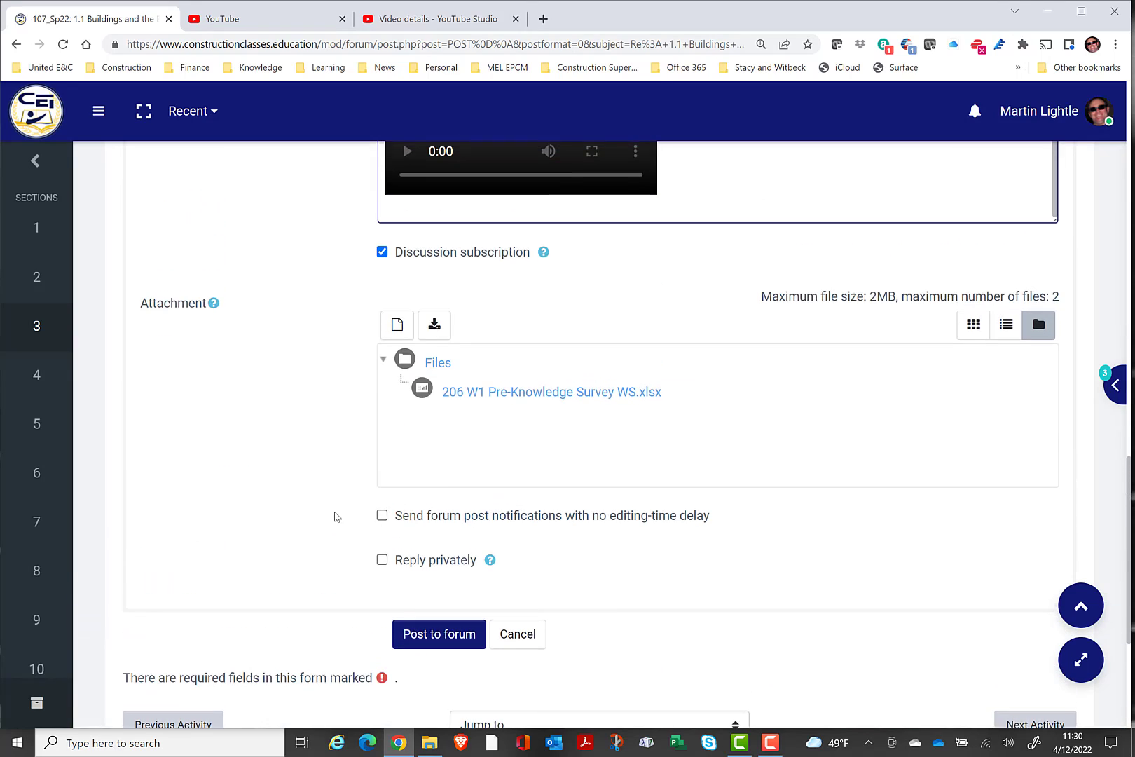
scroll(370, 507, up, 14)
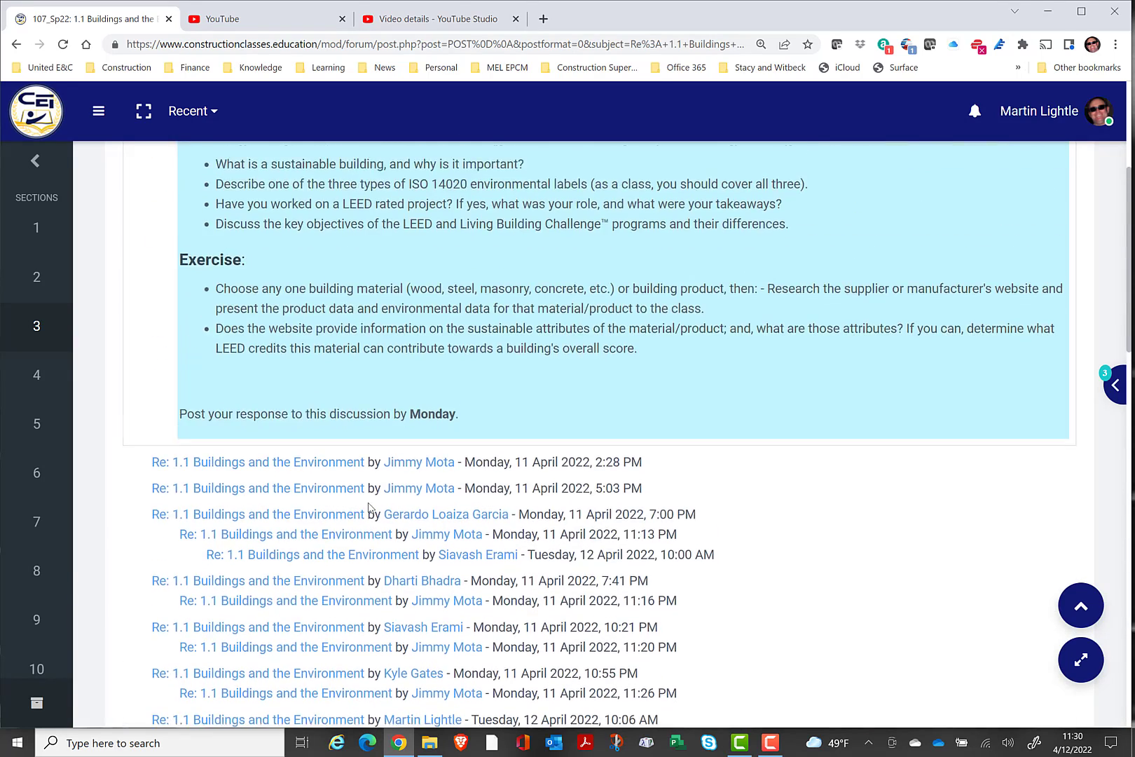
scroll(370, 508, down, 8)
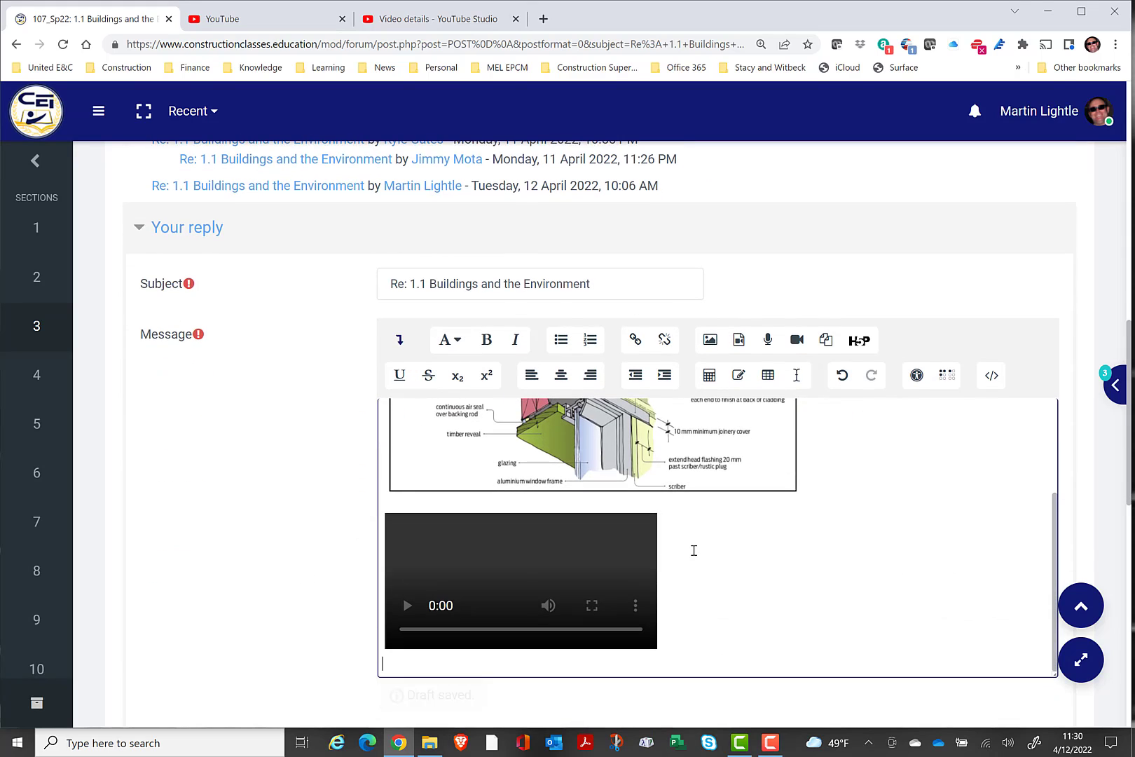
scroll(692, 550, up, 5)
scroll(243, 544, up, 5)
scroll(256, 543, down, 15)
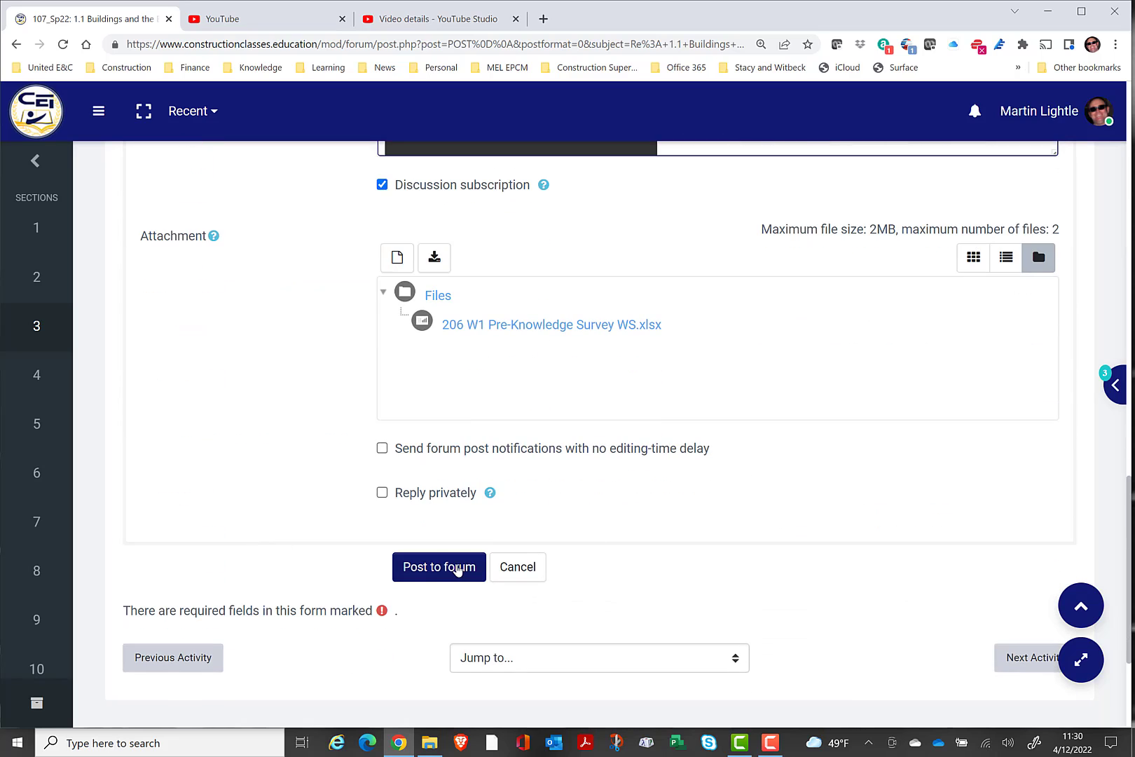
click(438, 568)
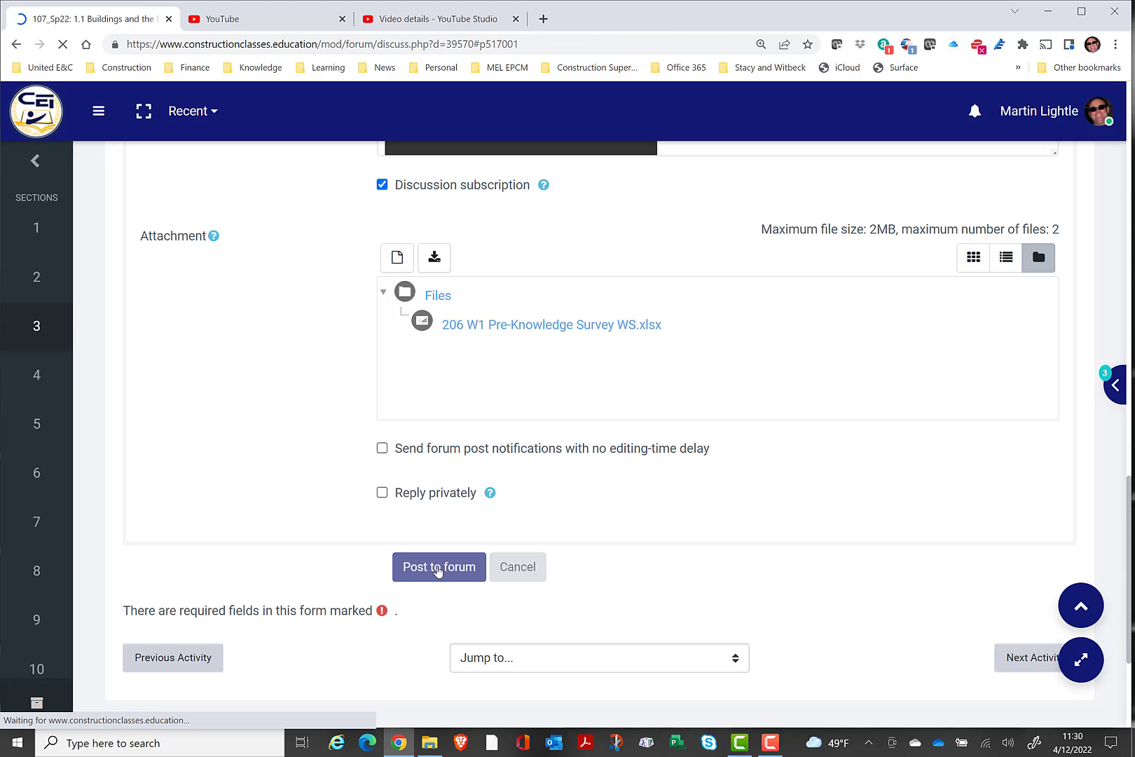
Delete the earlier 10:06 AM reply with the oversized window frame image, directly above the new post, and confirm the deletion
scroll(880, 449, down, 1)
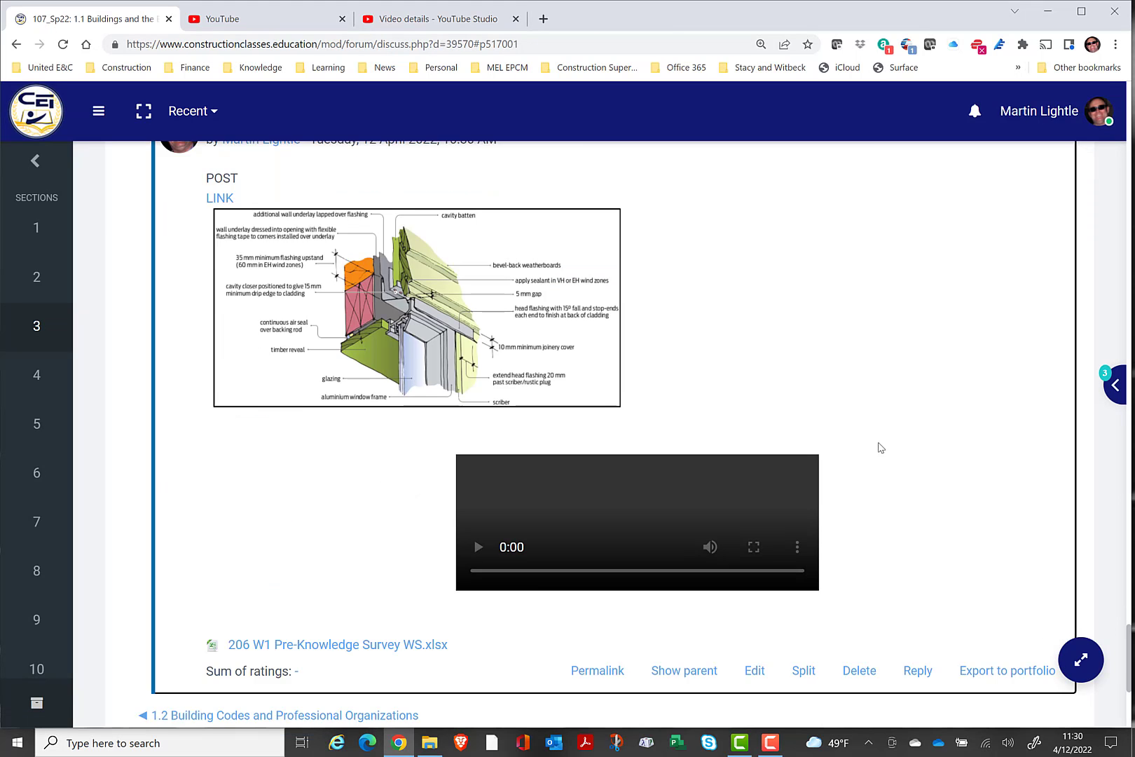
scroll(911, 479, down, 3)
scroll(909, 479, down, 20)
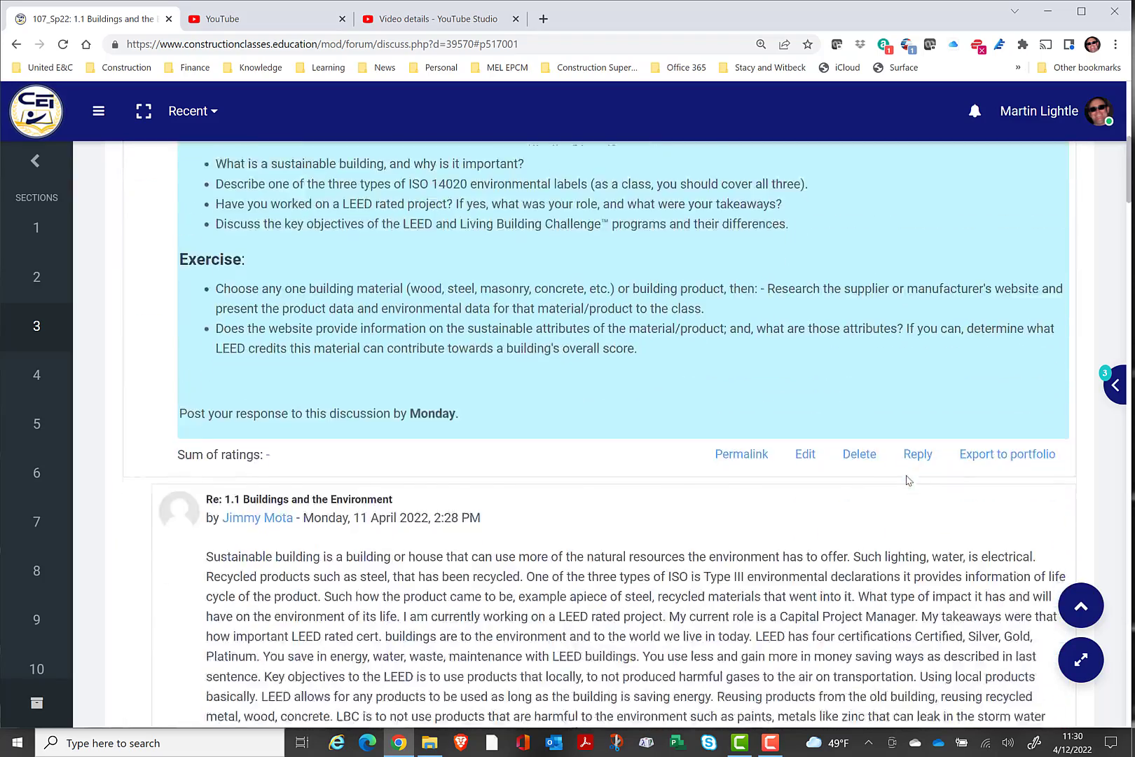
scroll(904, 483, down, 20)
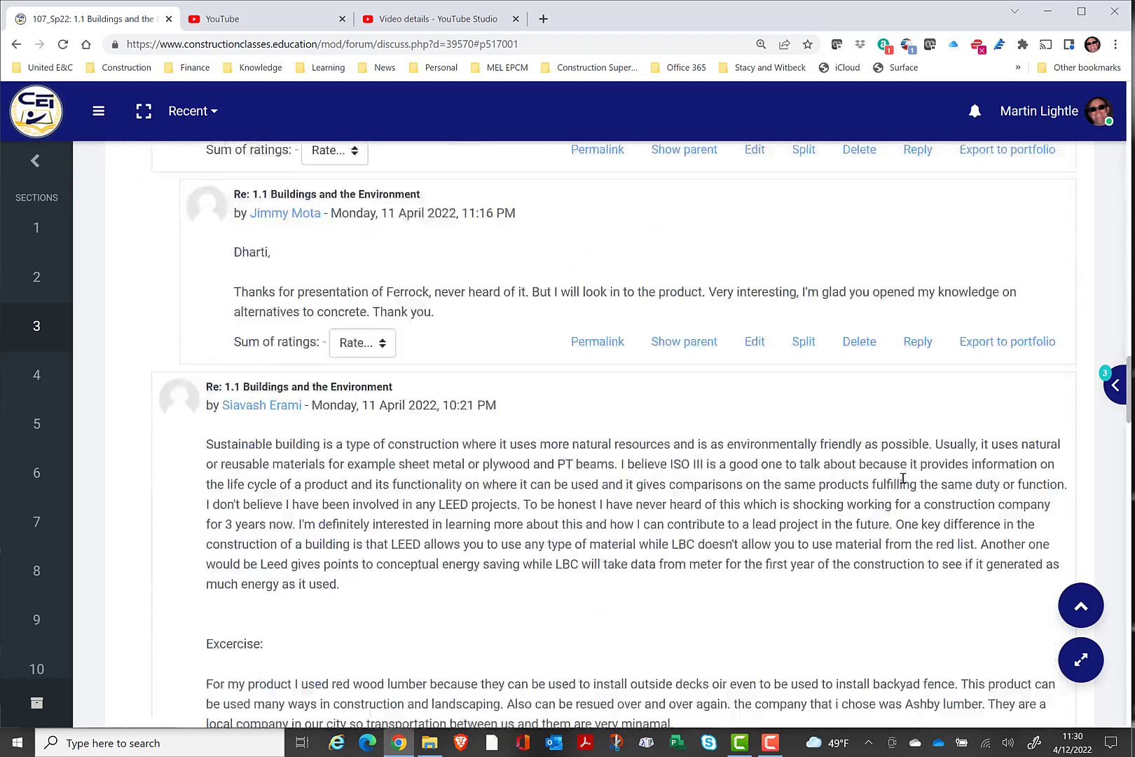
scroll(903, 479, up, 9)
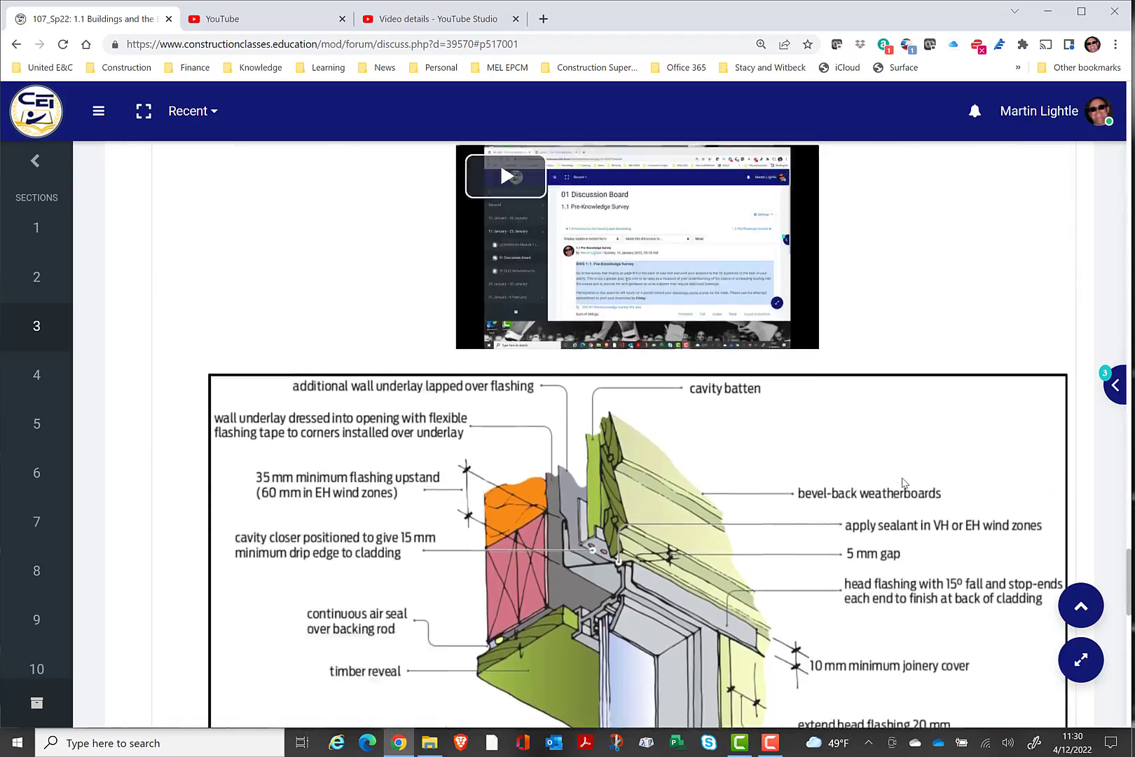
scroll(905, 484, down, 3)
scroll(904, 483, down, 8)
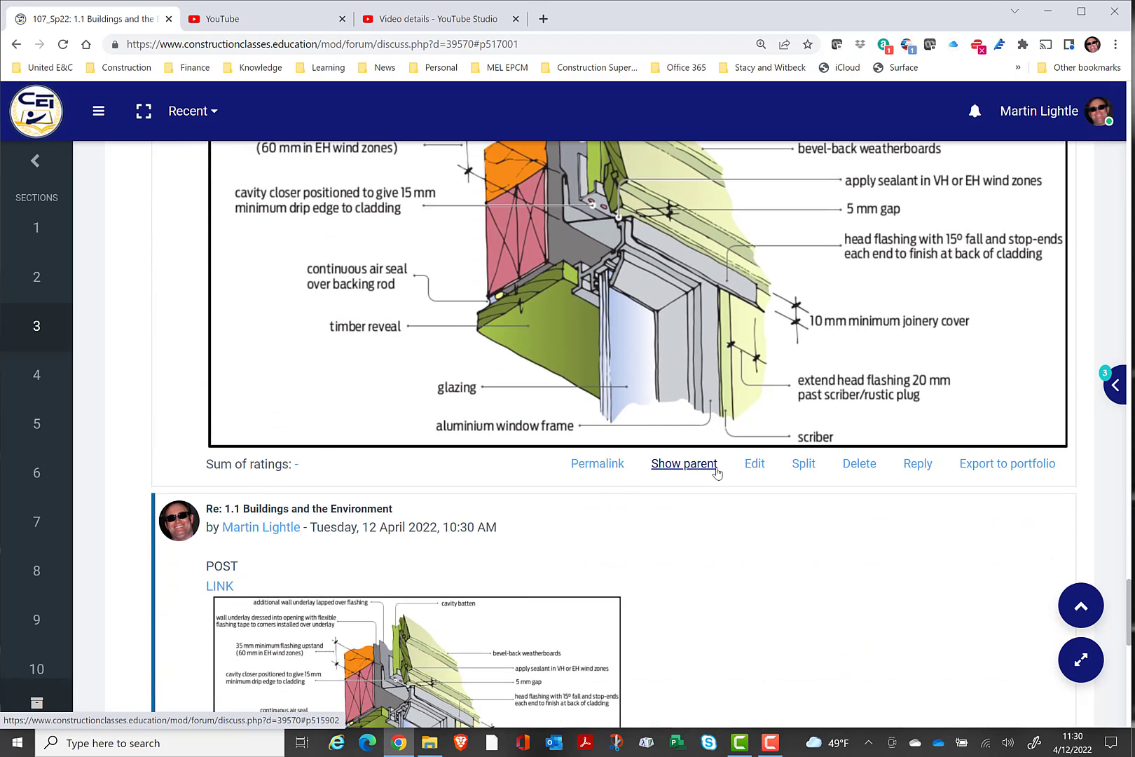
scroll(694, 469, up, 3)
scroll(748, 491, down, 4)
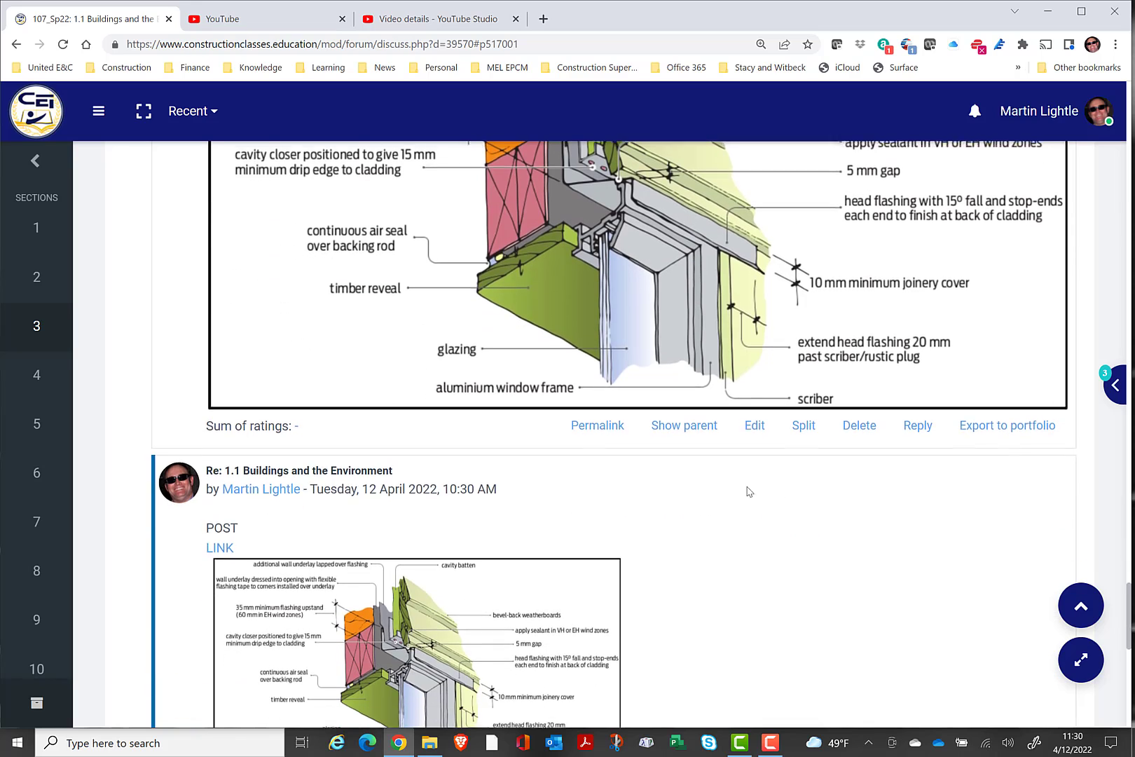
click(861, 426)
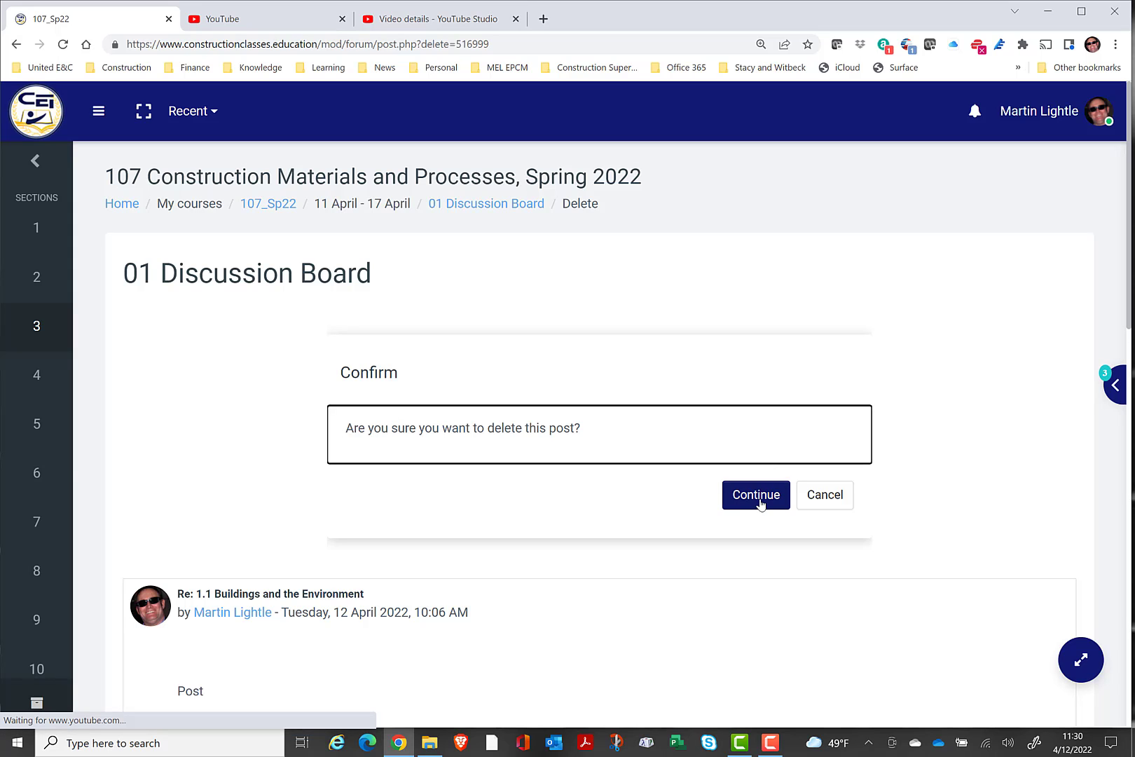
click(759, 499)
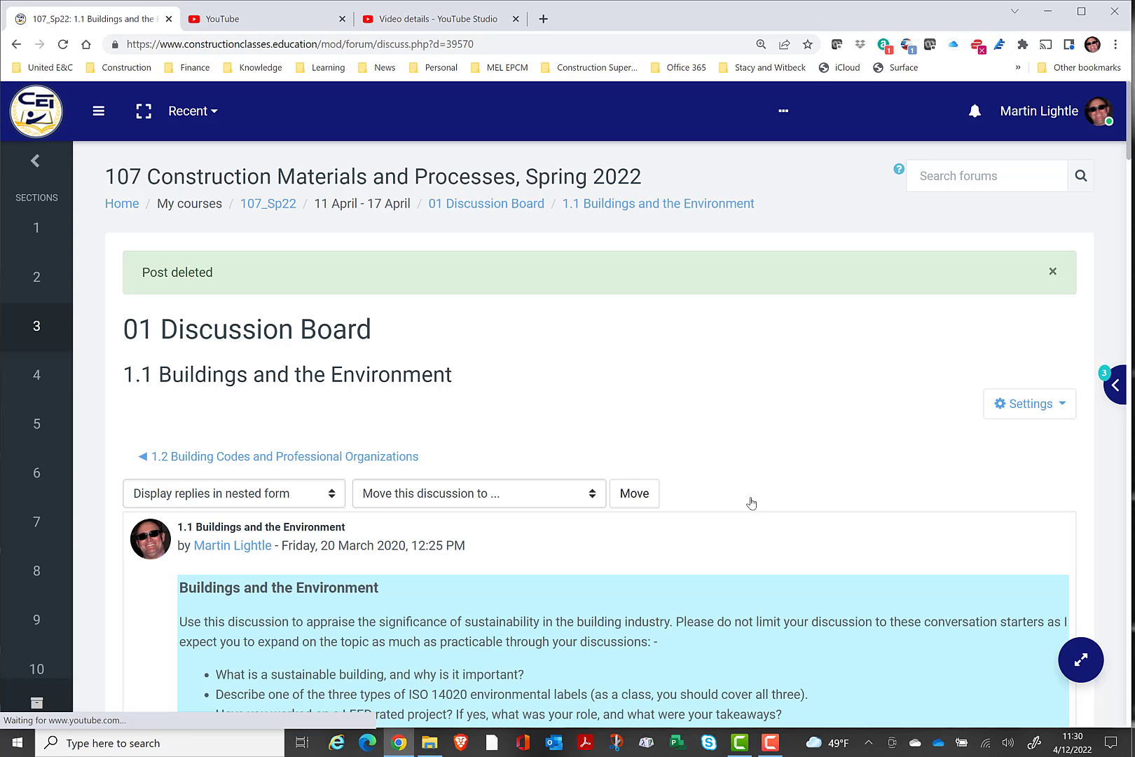
Examine the link, image, embedded video and attached spreadsheet in the newly posted reply at the end of the discussion
scroll(674, 494, down, 15)
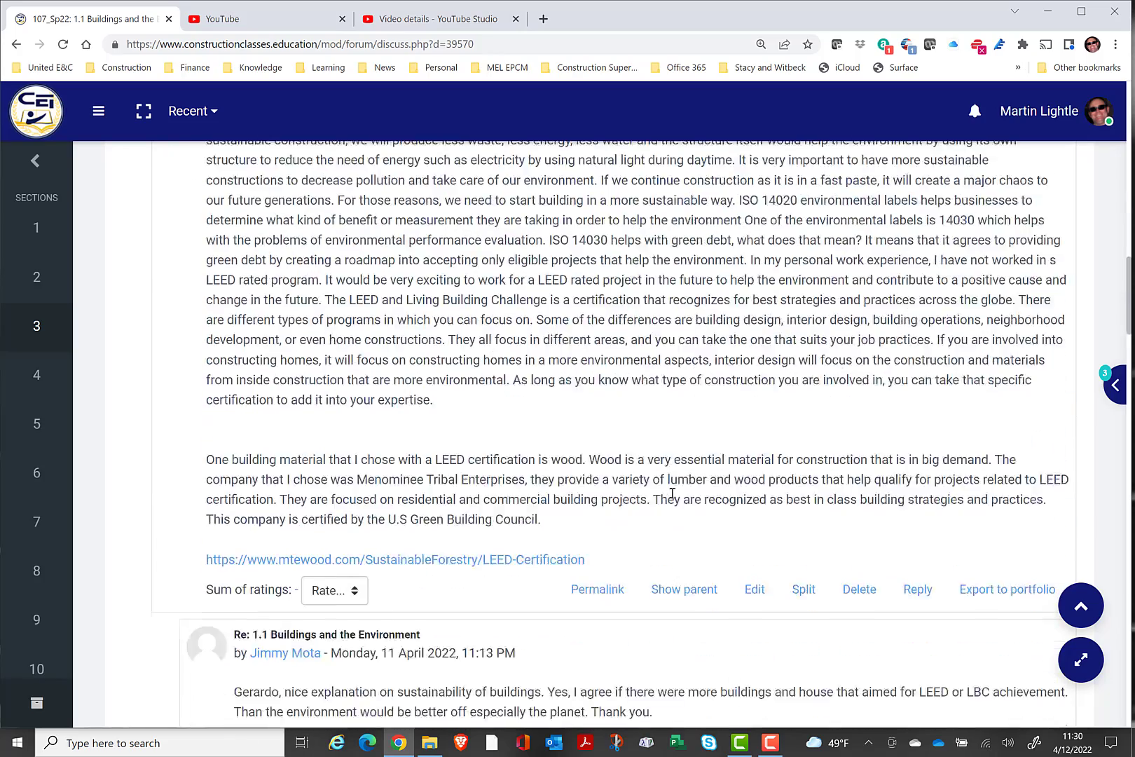
scroll(672, 493, down, 20)
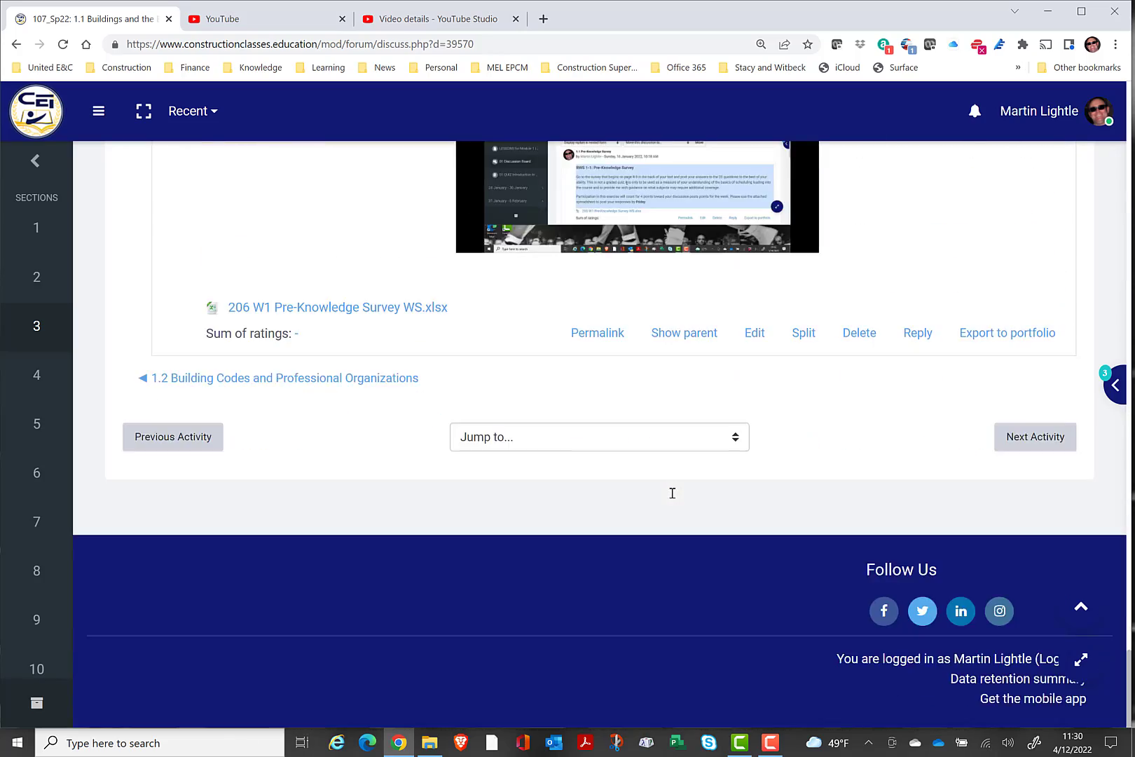
scroll(672, 493, up, 6)
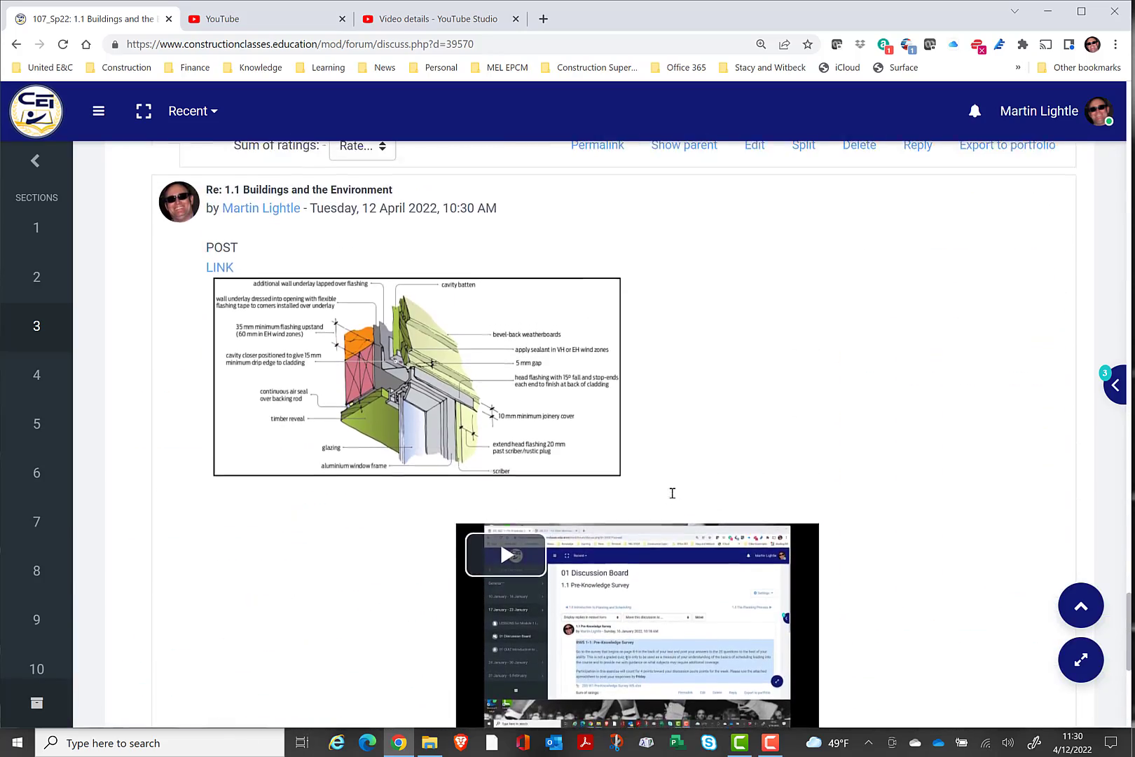
scroll(674, 496, down, 3)
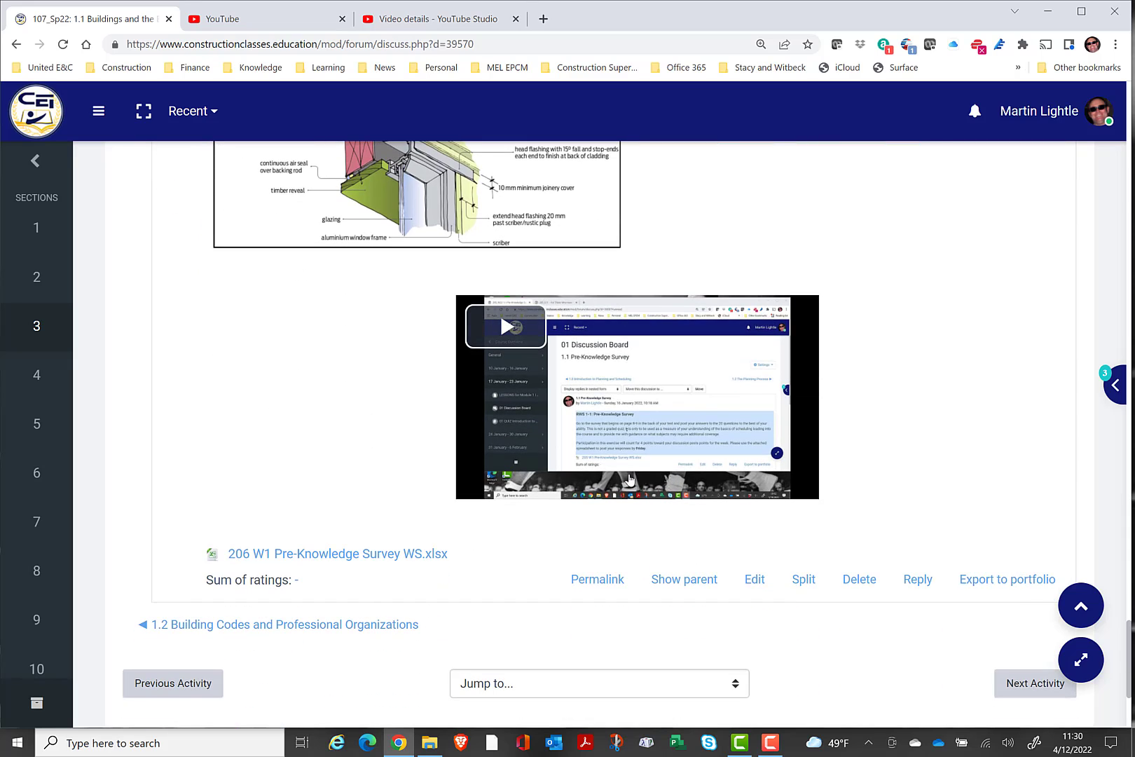
scroll(341, 236, up, 1)
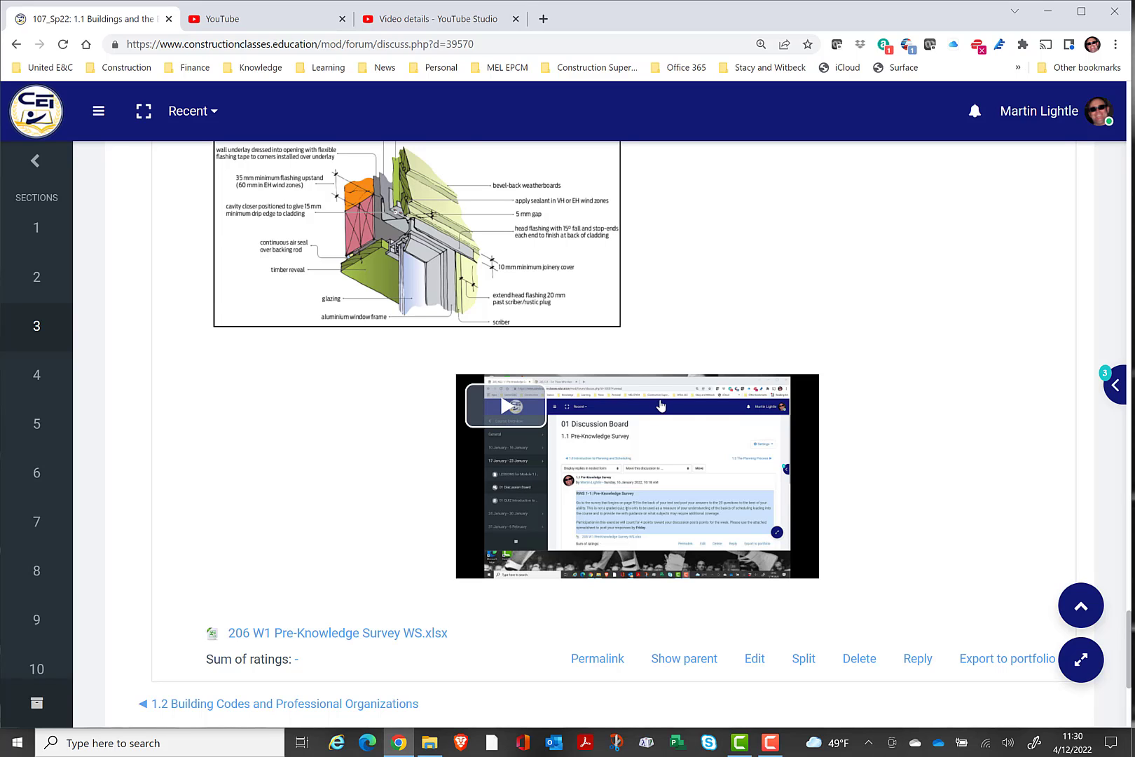
scroll(661, 406, up, 1)
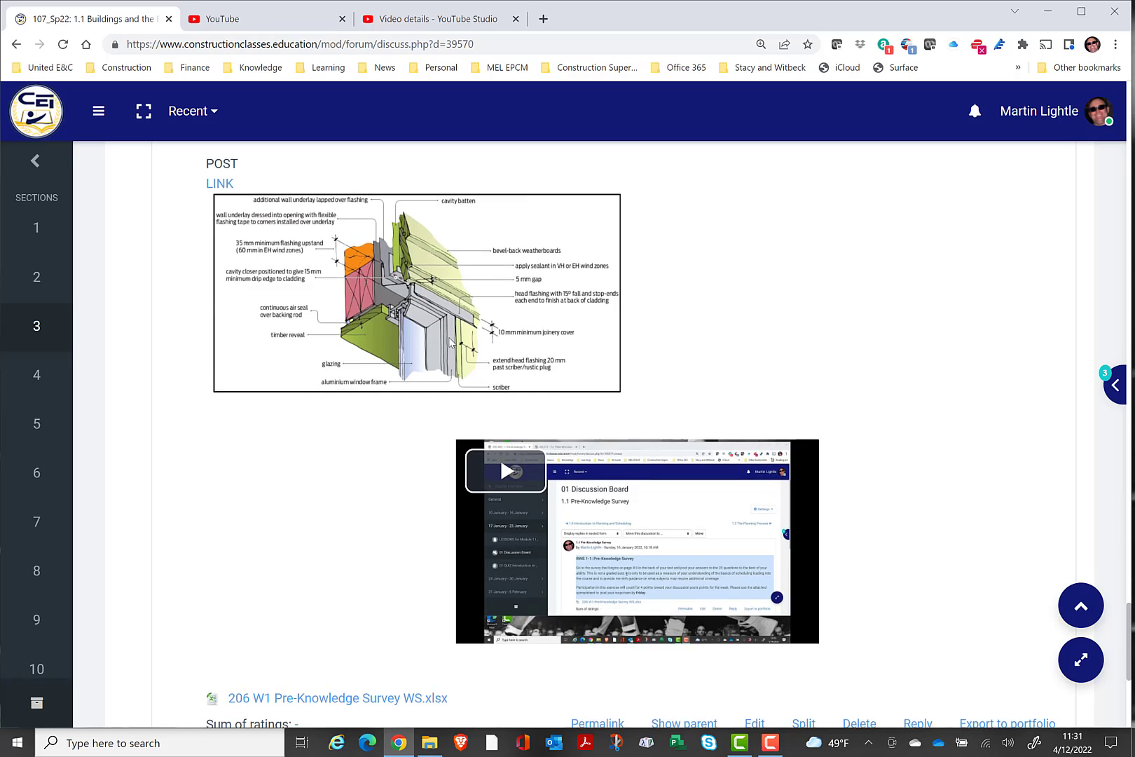
scroll(436, 346, down, 3)
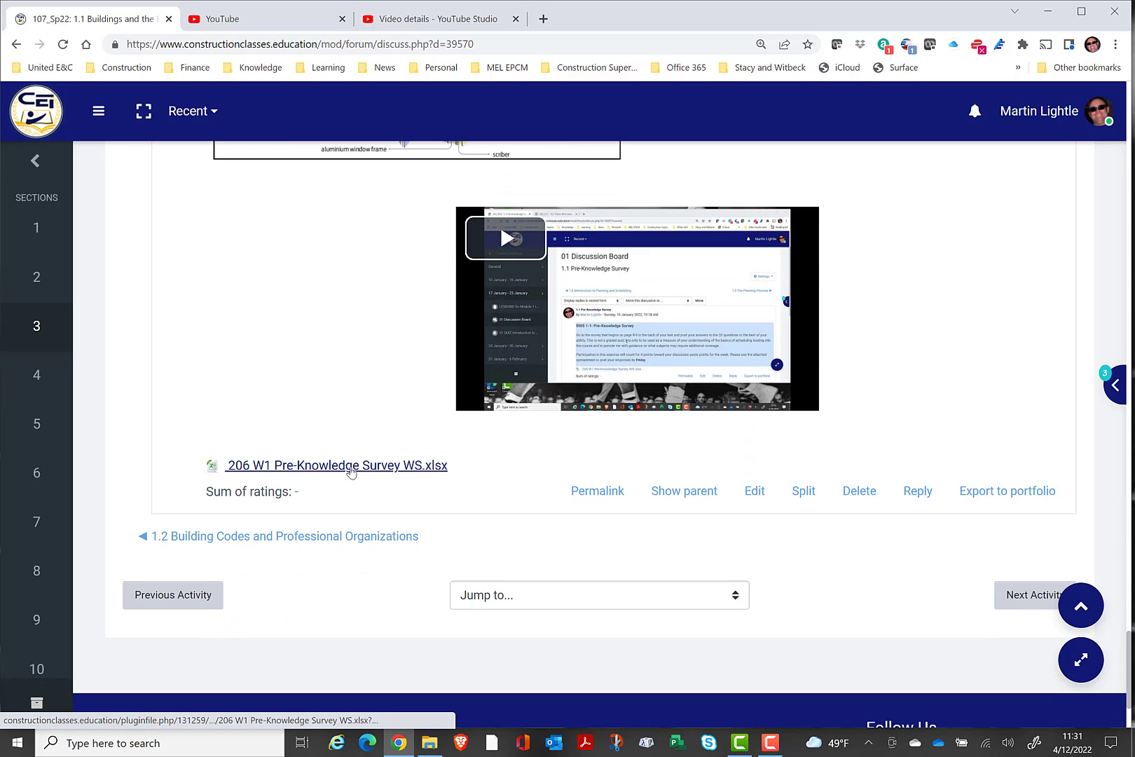
scroll(411, 378, up, 2)
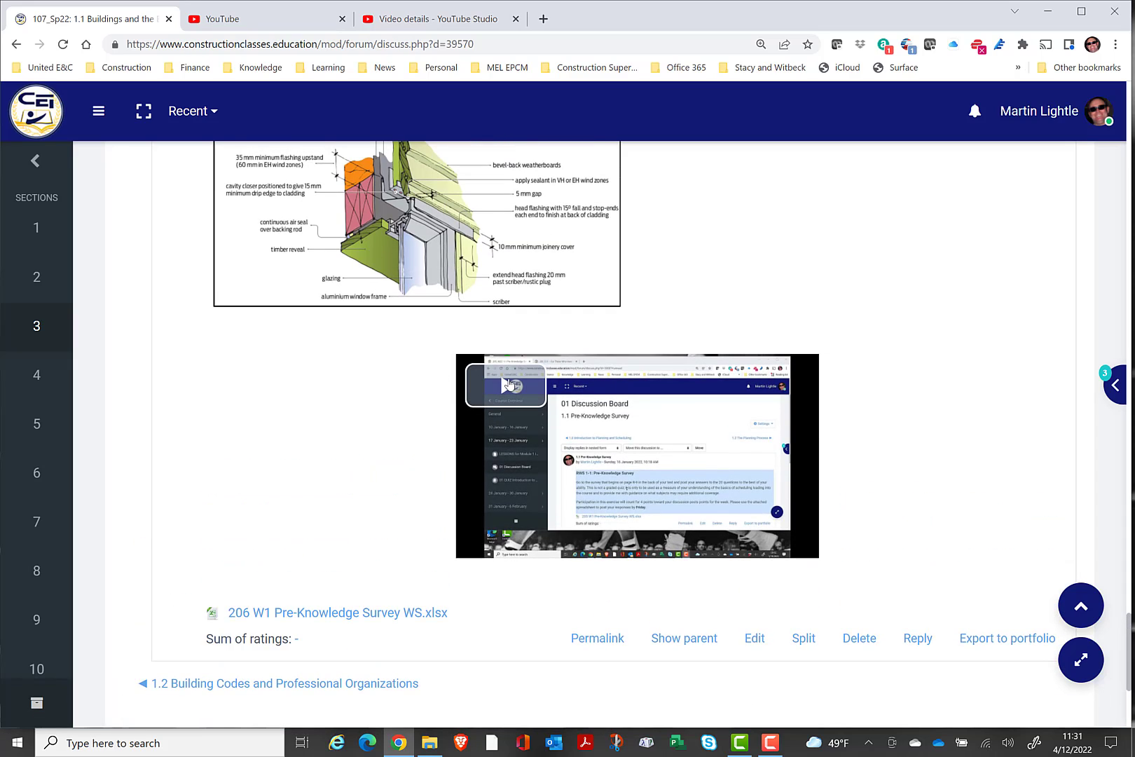
Play the embedded Attaching Files video in the posted reply briefly and pause it
click(511, 387)
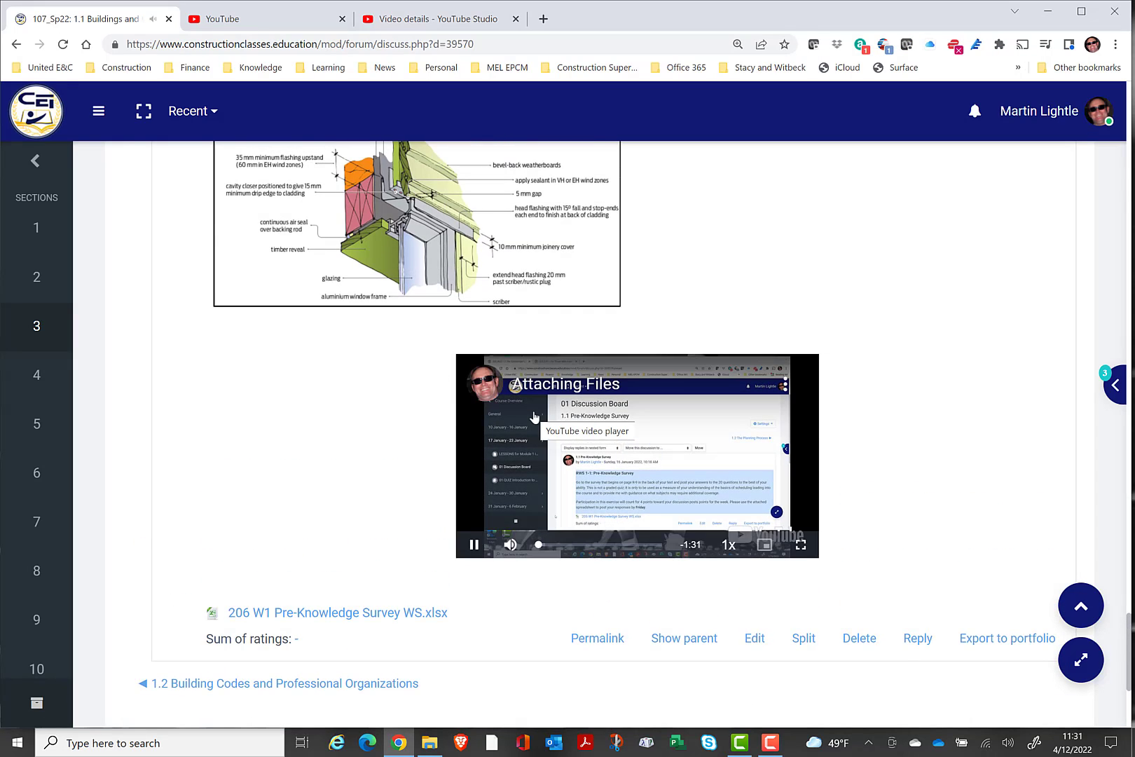
click(465, 546)
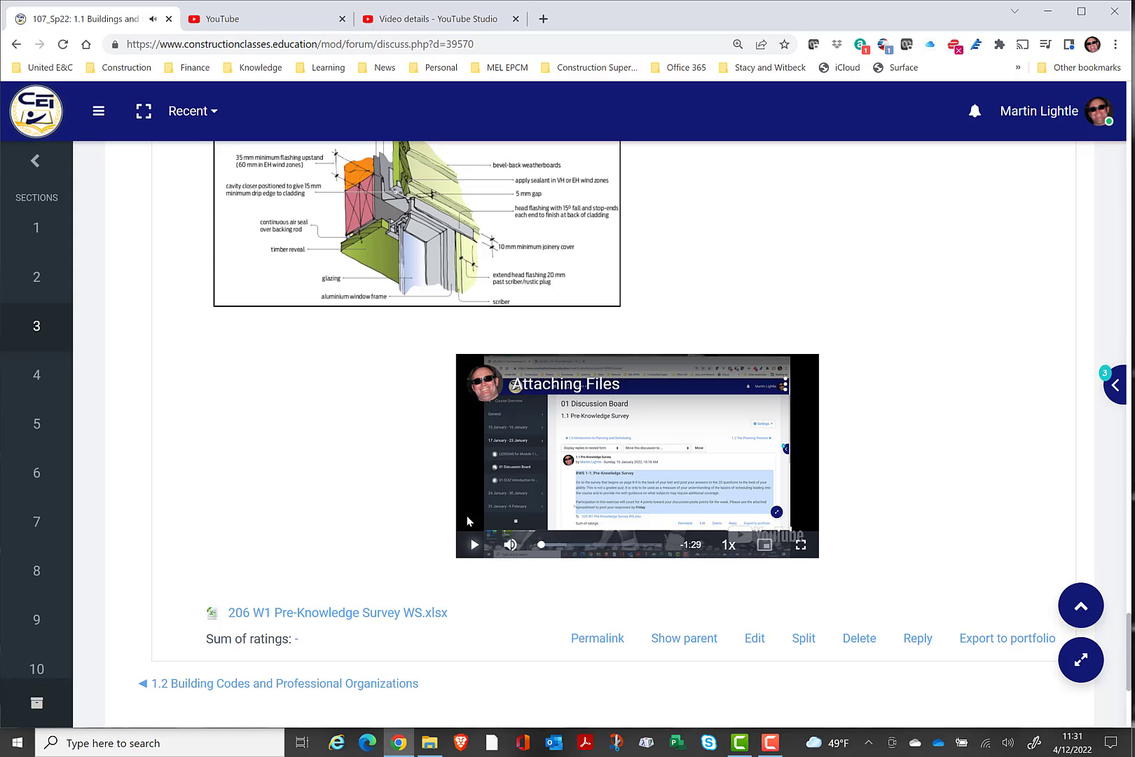
scroll(278, 349, up, 2)
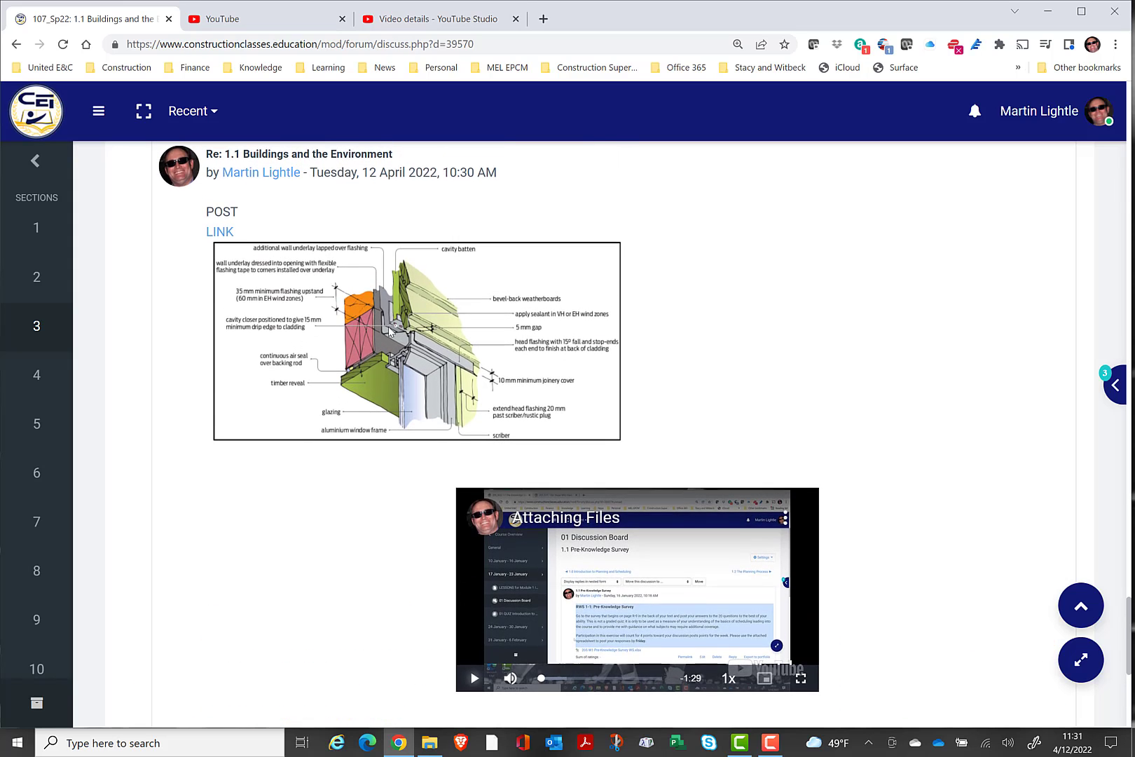
Open the 10:30 AM reply at the end of the discussion for editing
scroll(391, 323, down, 6)
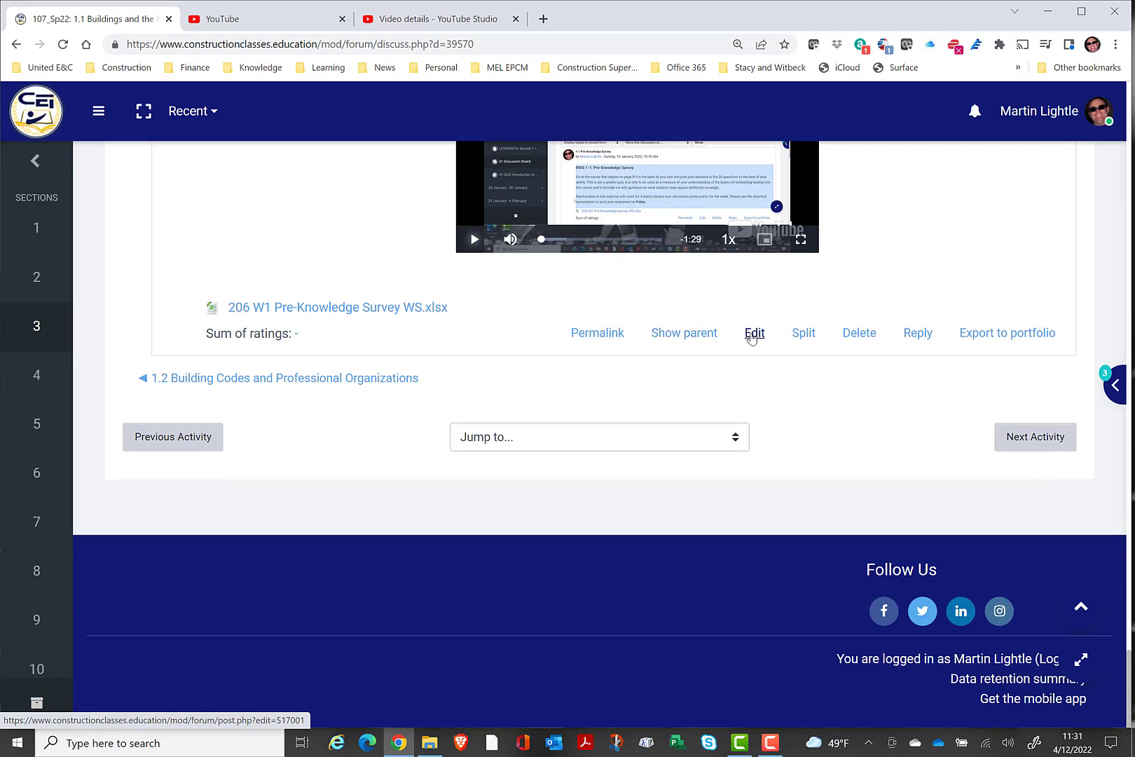
click(754, 335)
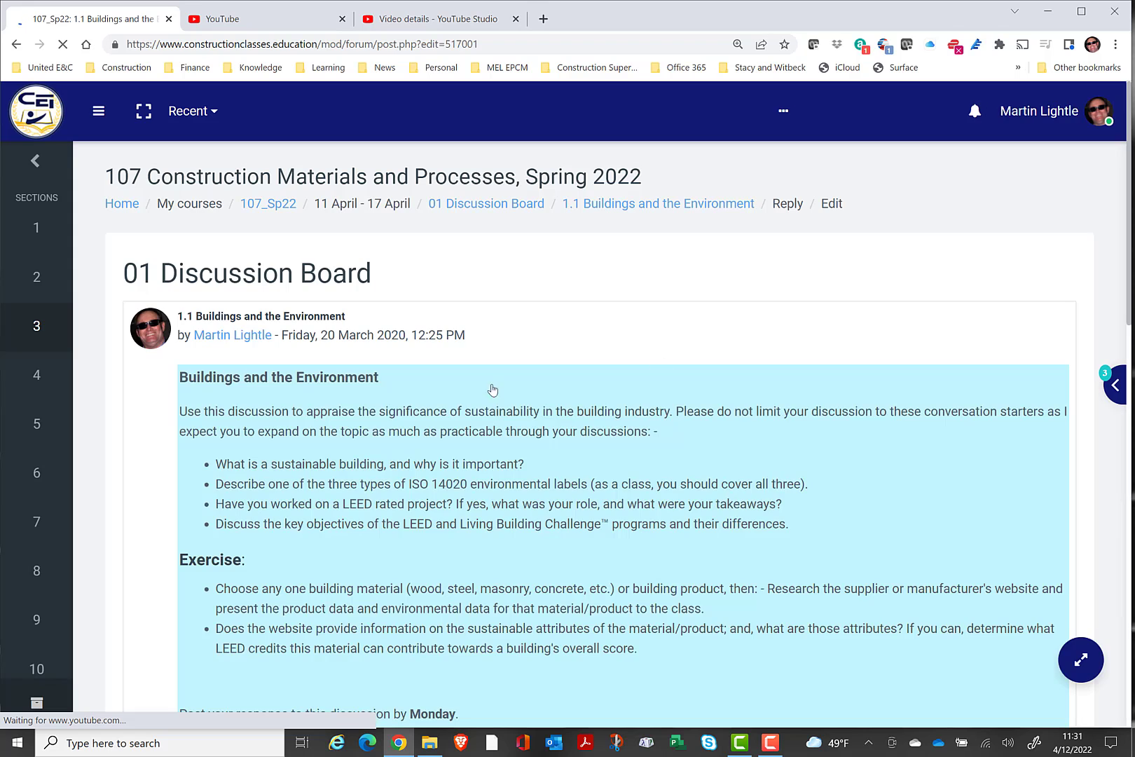
scroll(490, 410, down, 5)
scroll(491, 410, down, 6)
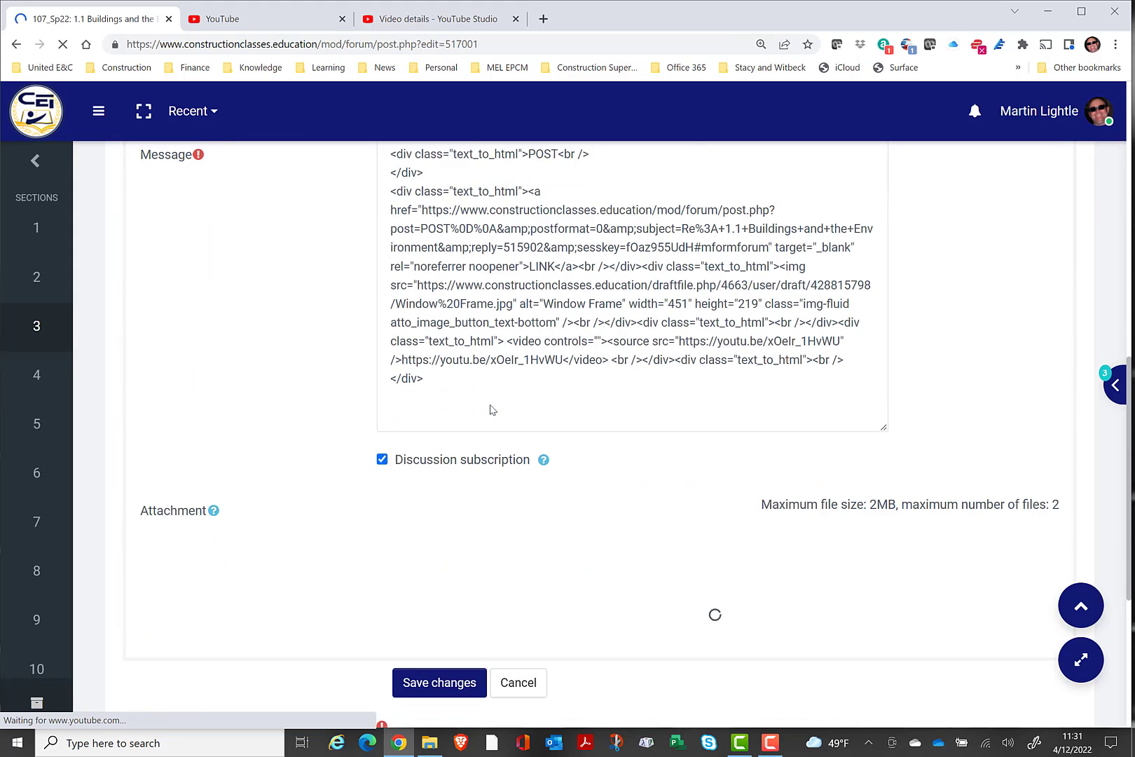
scroll(491, 405, up, 3)
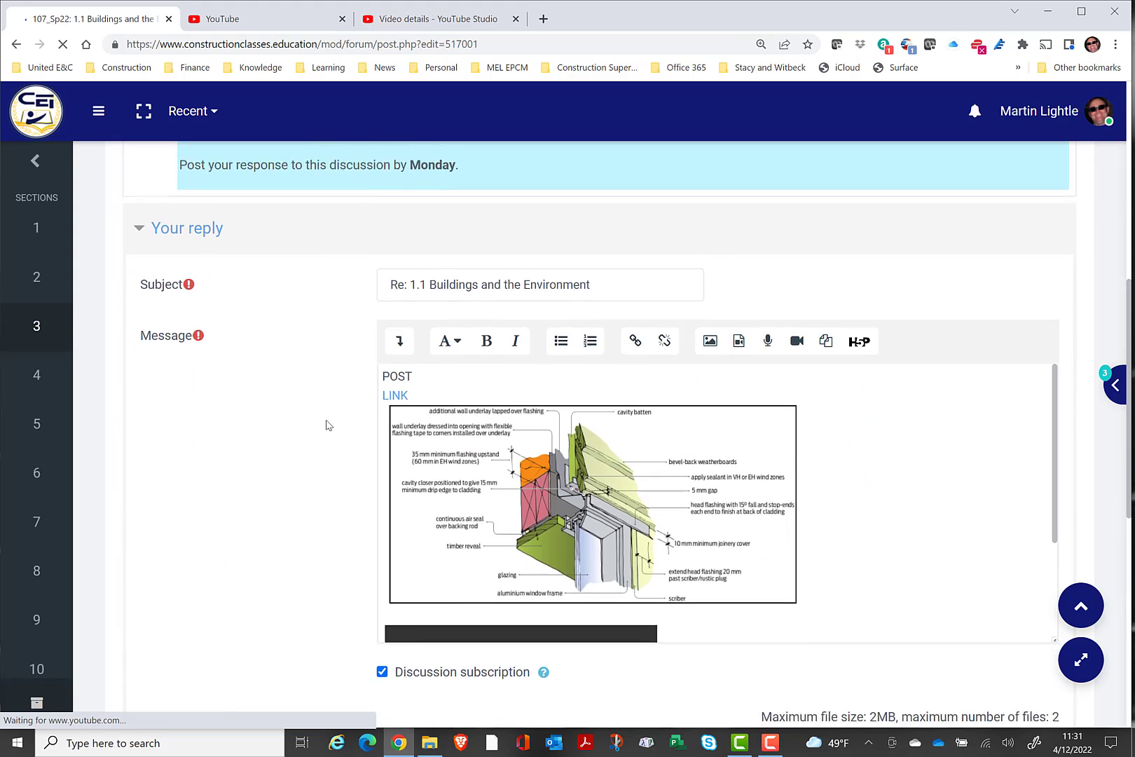
scroll(324, 425, down, 2)
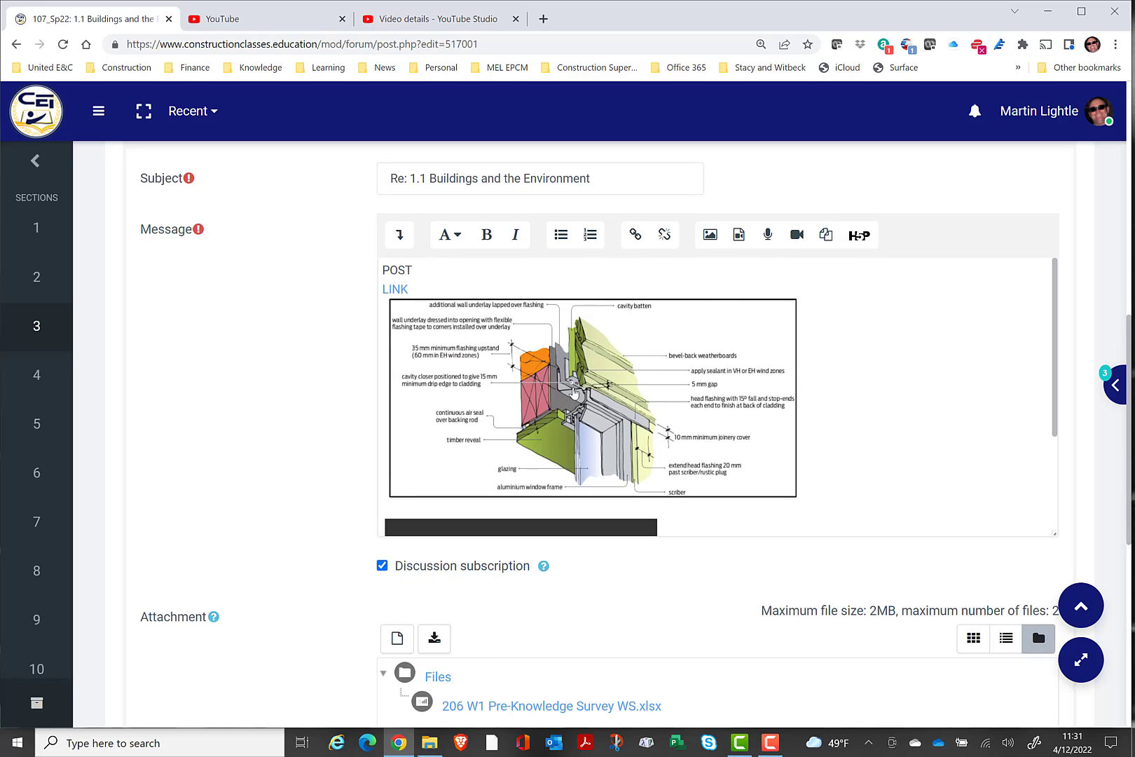
Set the window frame image's width to 650 with automatic sizing and its alignment to Middle, and save the image properties
double_click(574, 393)
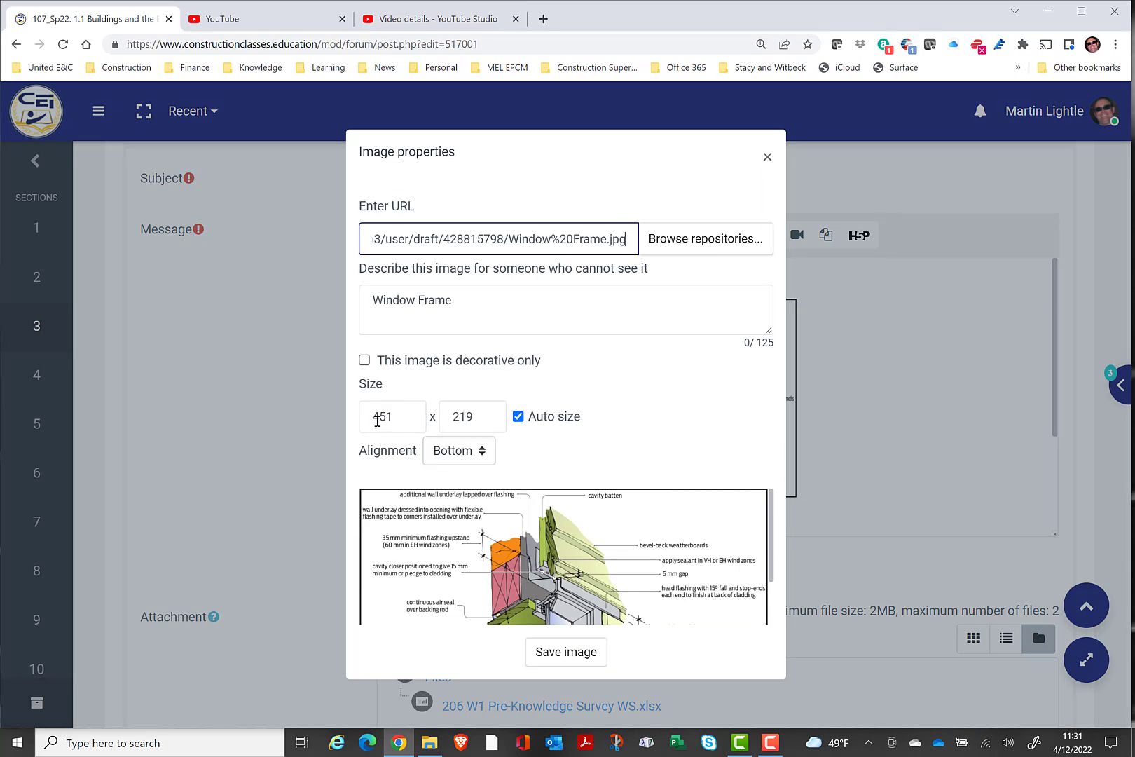
drag(396, 419, 377, 422)
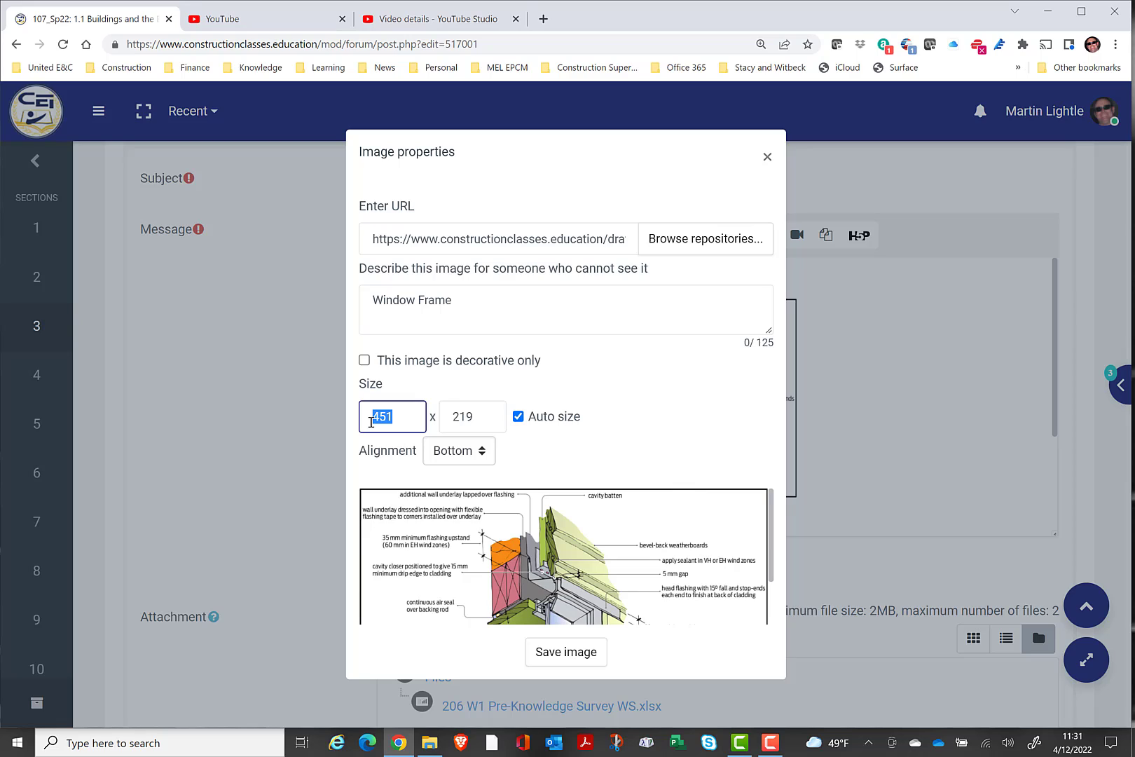
text(65)
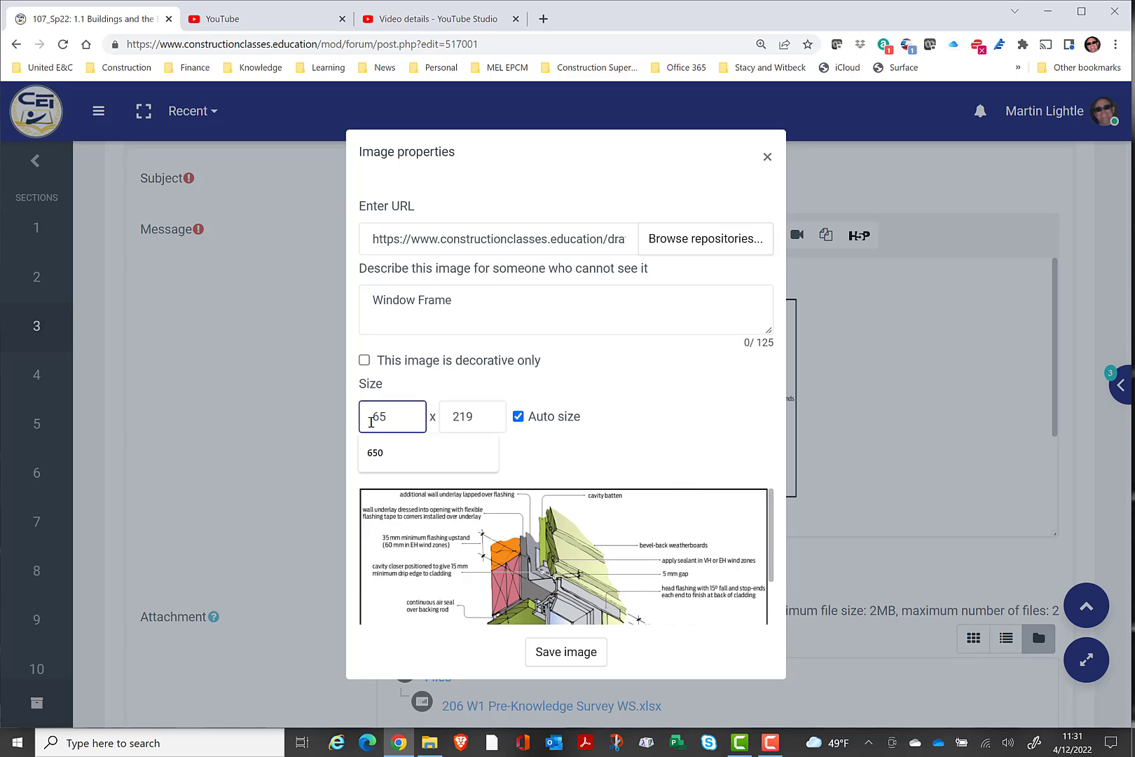
text(0)
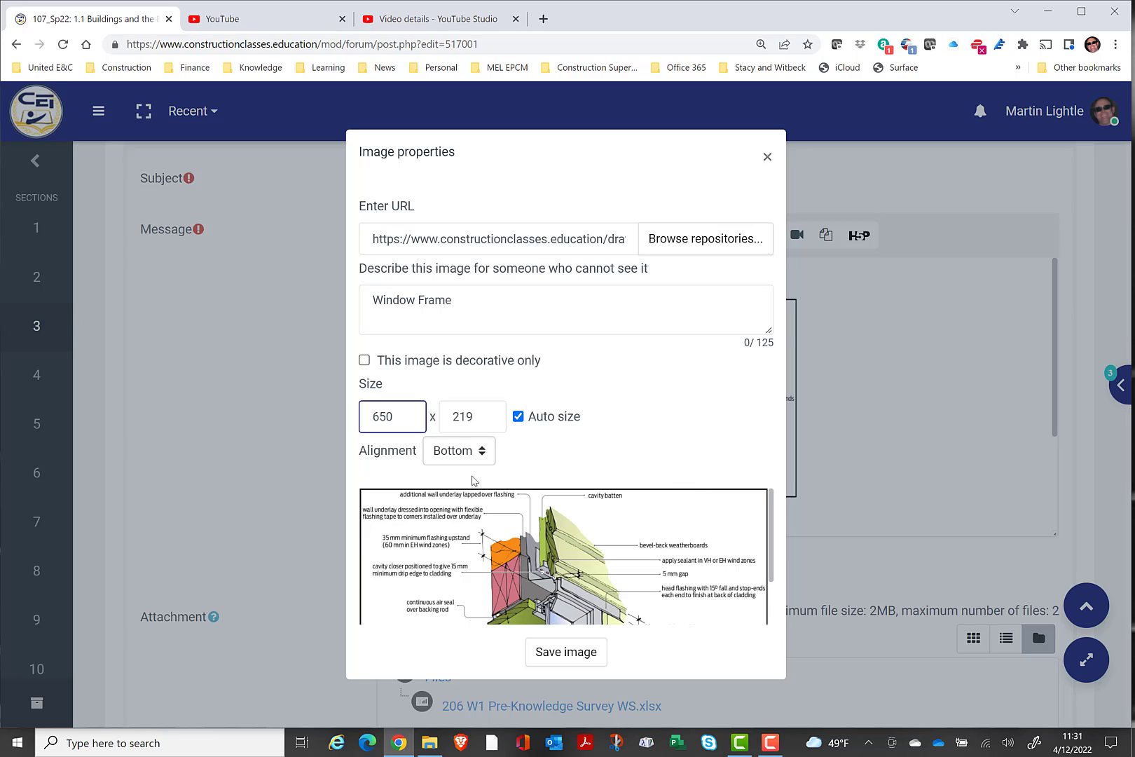
click(482, 451)
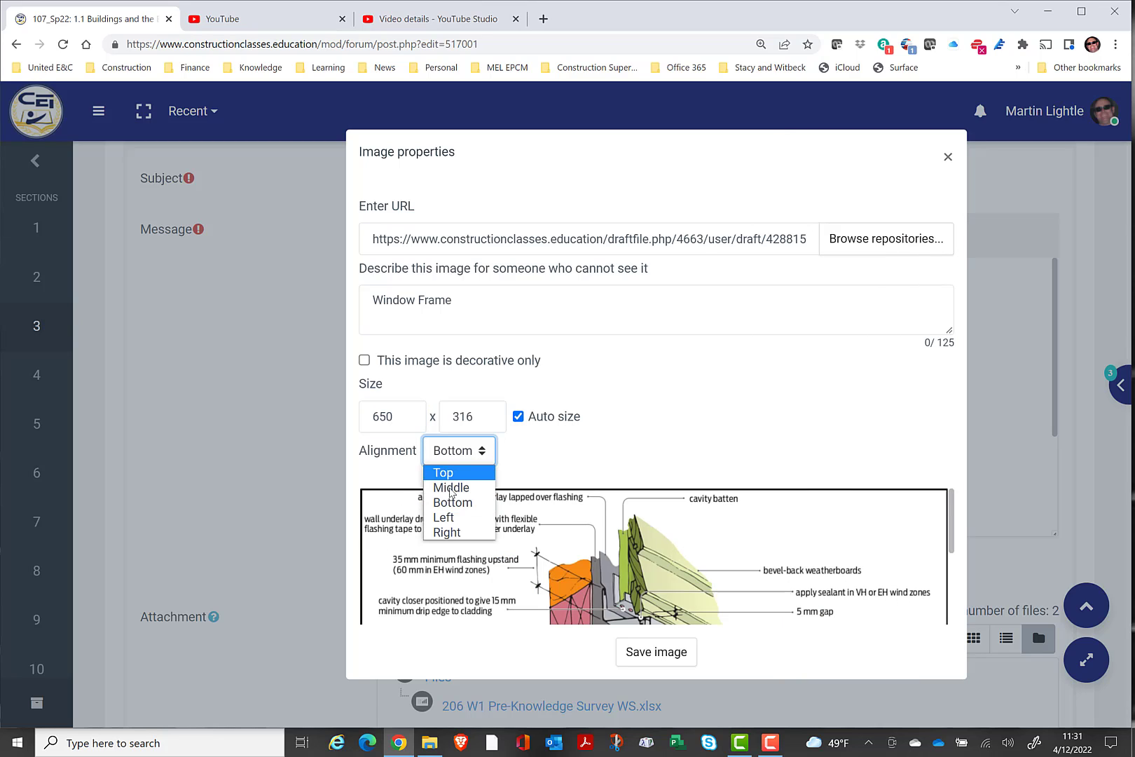
click(450, 488)
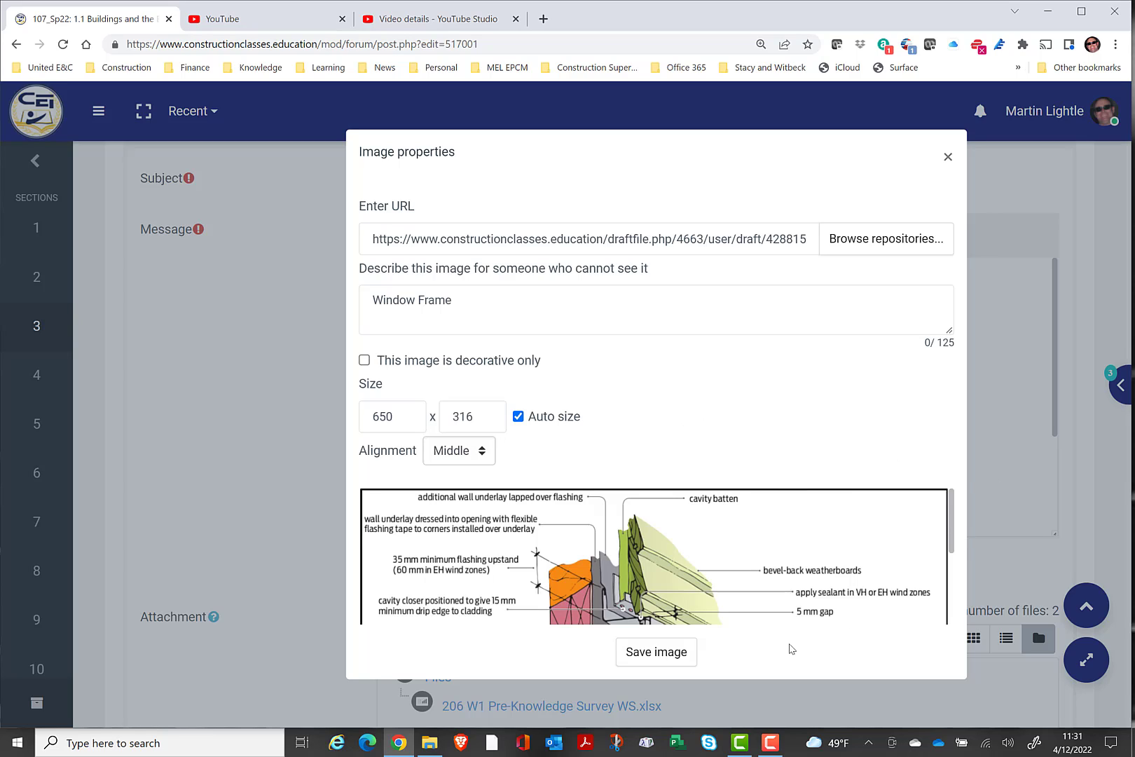
click(658, 651)
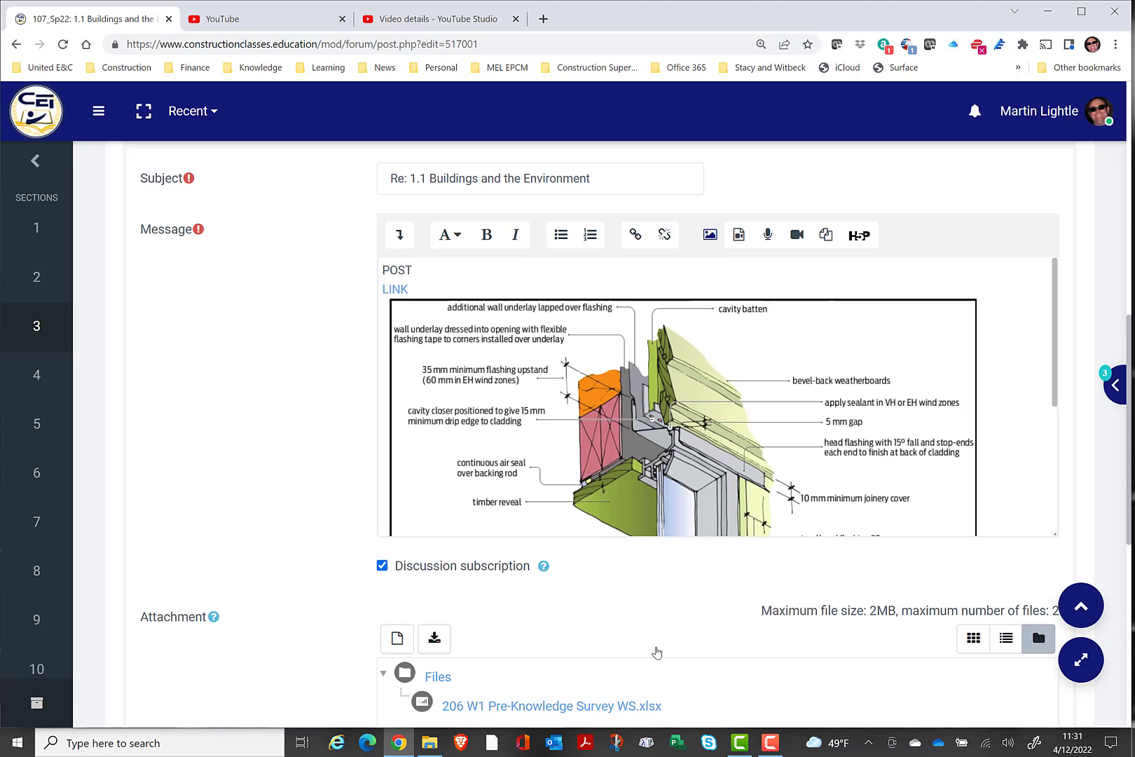
Save the changes to the edited forum reply
scroll(659, 595, down, 6)
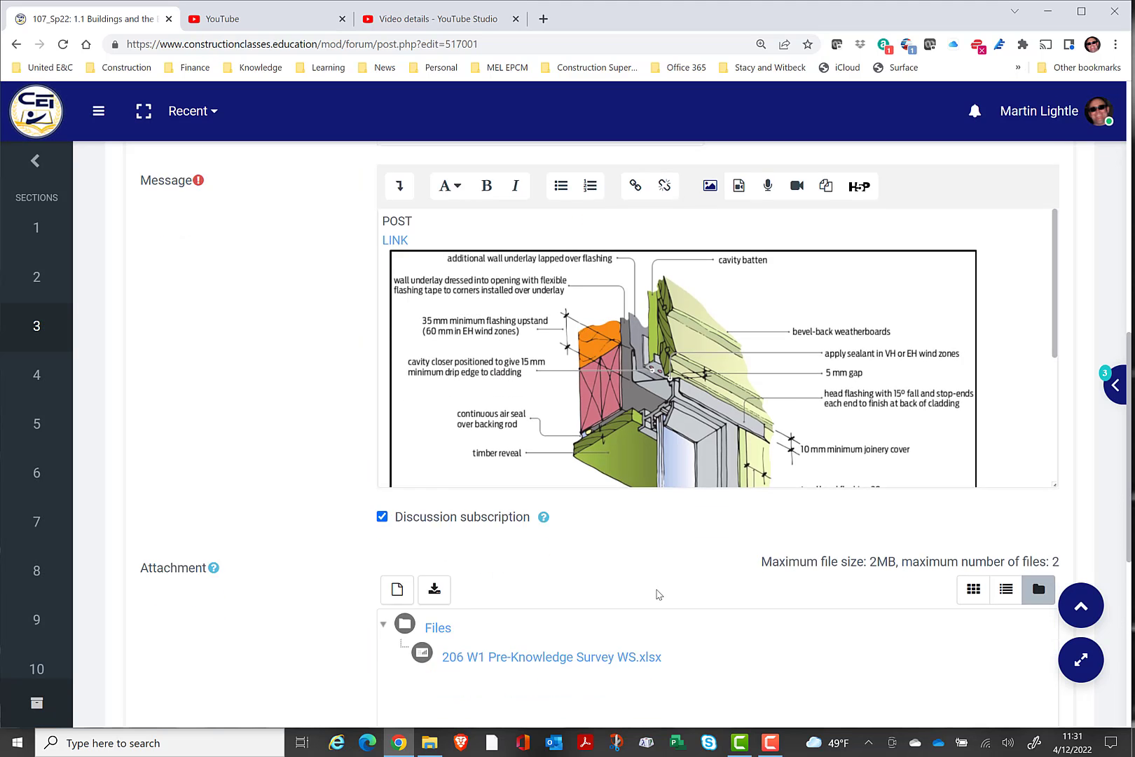
scroll(701, 533, up, 2)
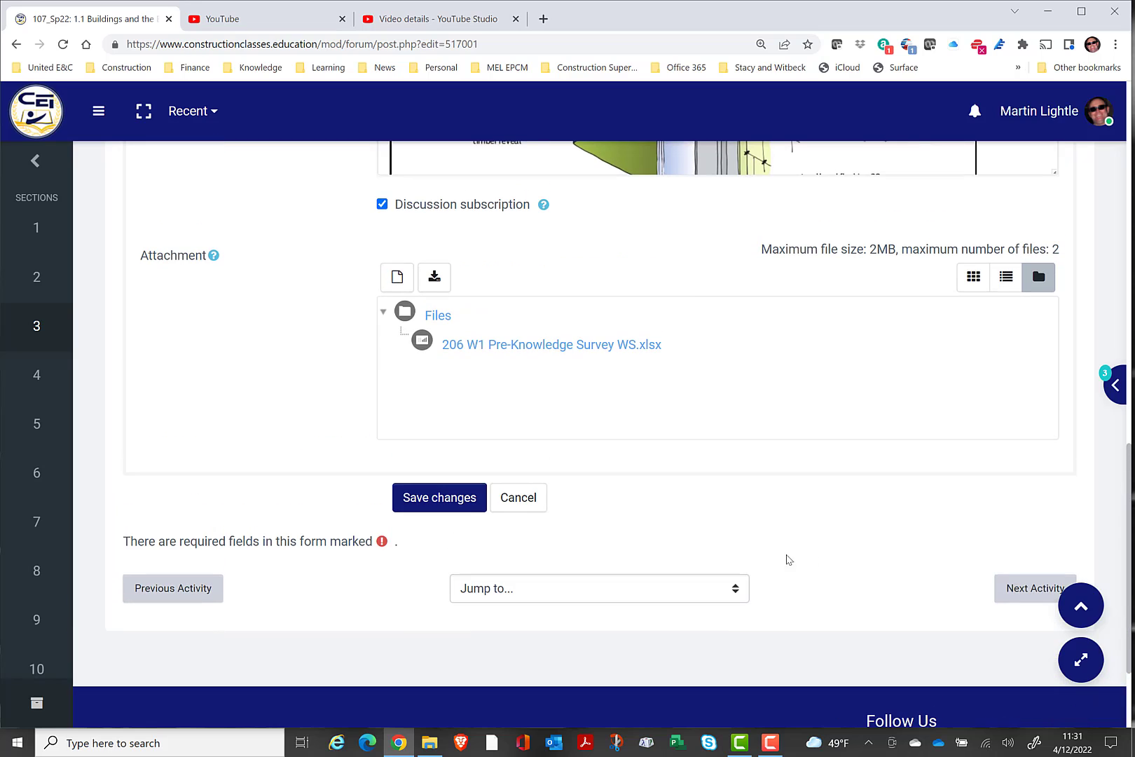
click(463, 502)
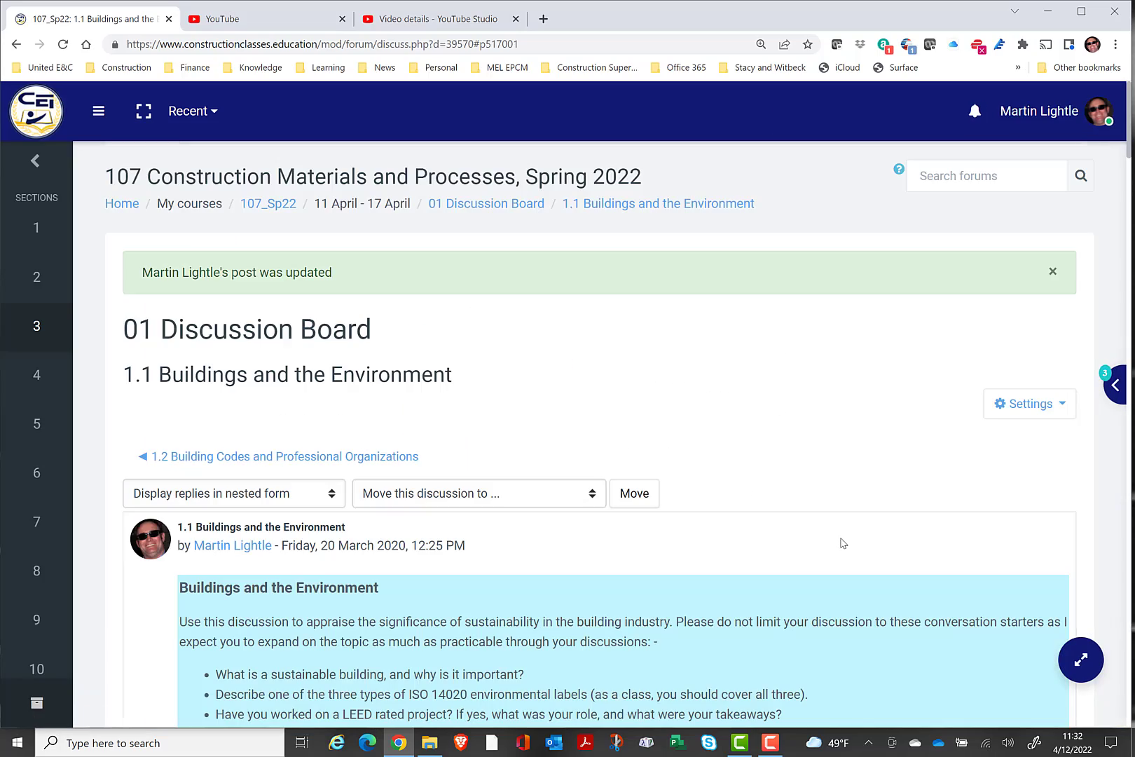
Check the resized window frame image in the updated 10:30 AM reply at the end of the discussion
scroll(791, 535, down, 20)
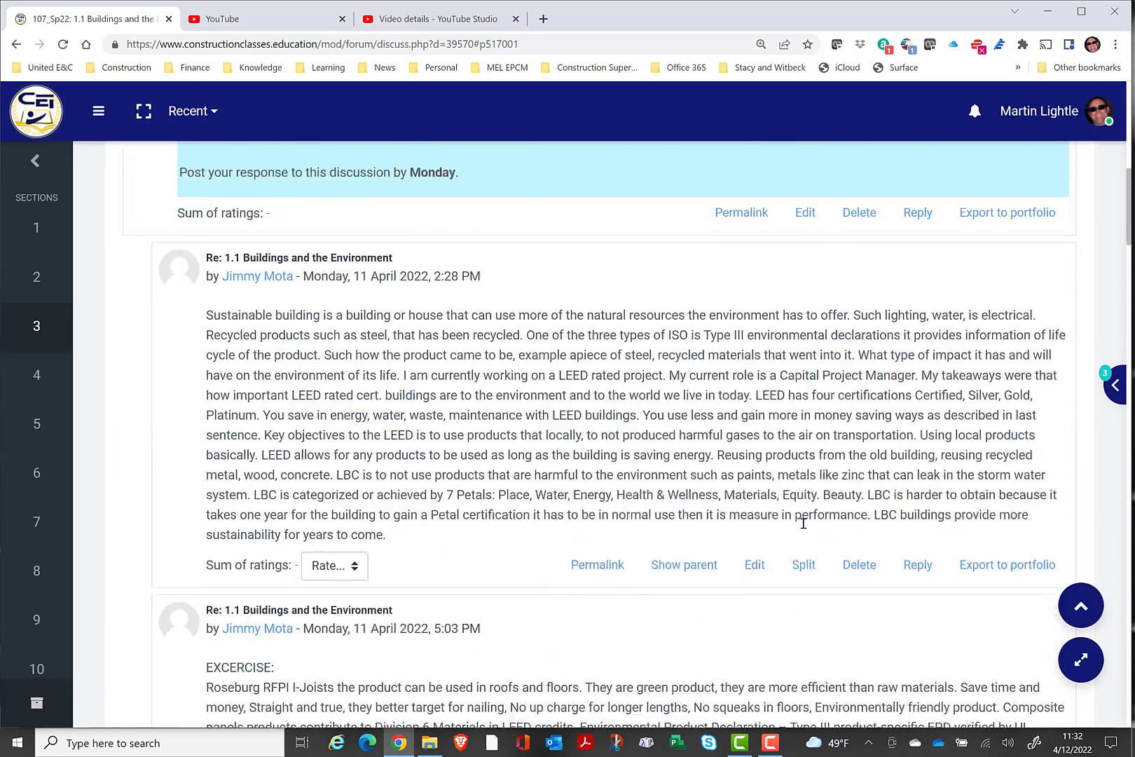
scroll(805, 527, down, 20)
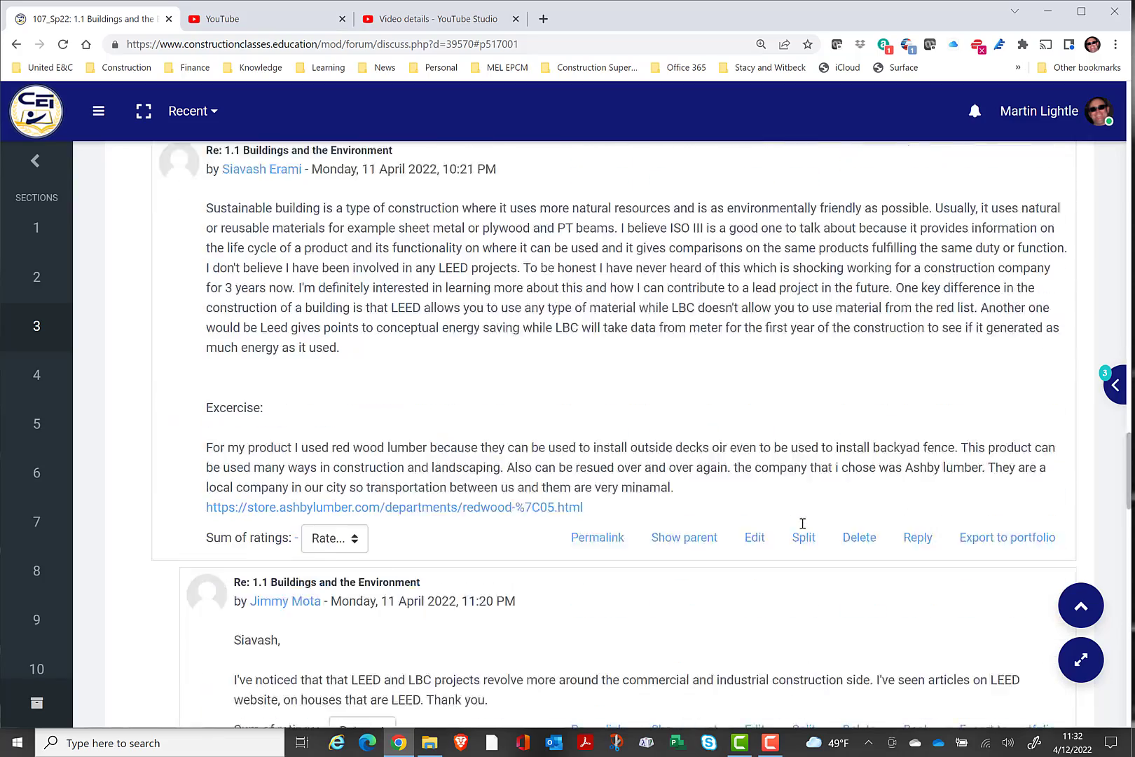
scroll(802, 530, down, 7)
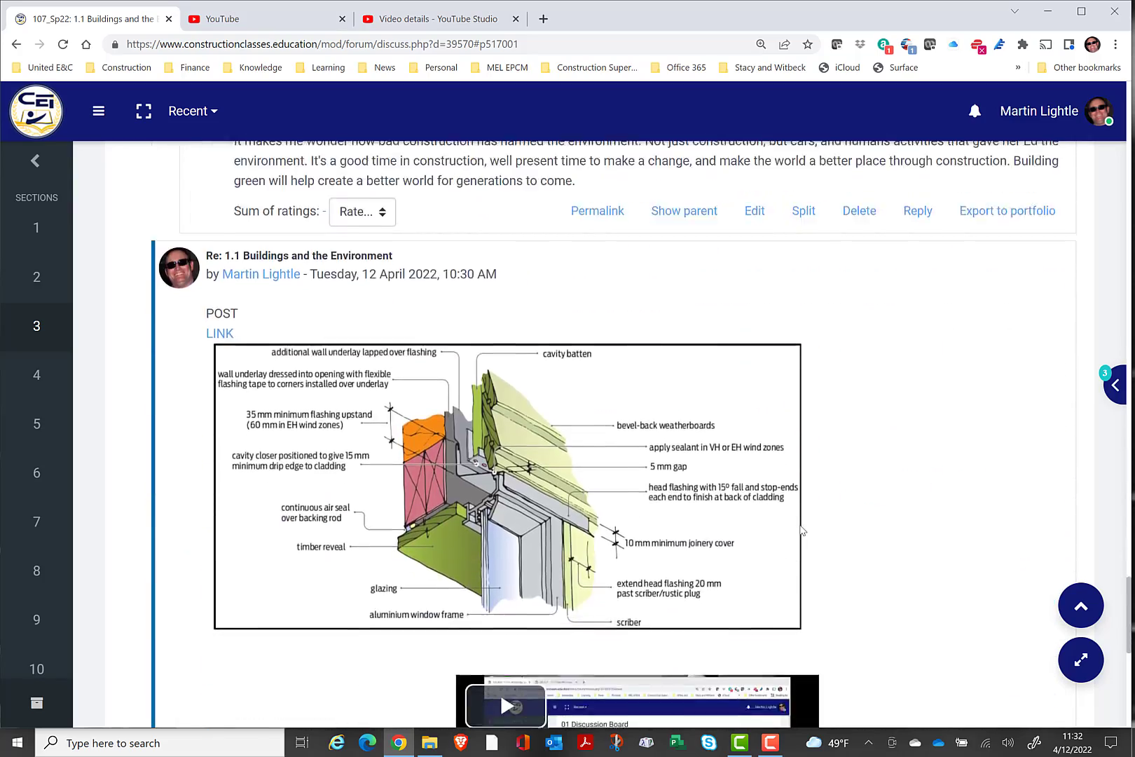